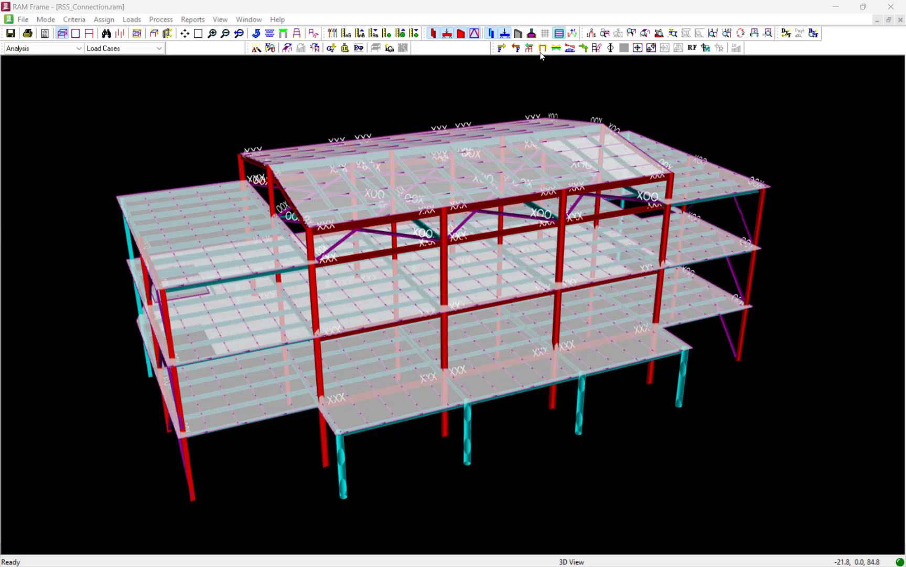
Hide the decks, gravity beams and gravity columns so only the lateral frames are displayed in the 3D model
{"action": "left_click", "coordinate": [559, 33]}
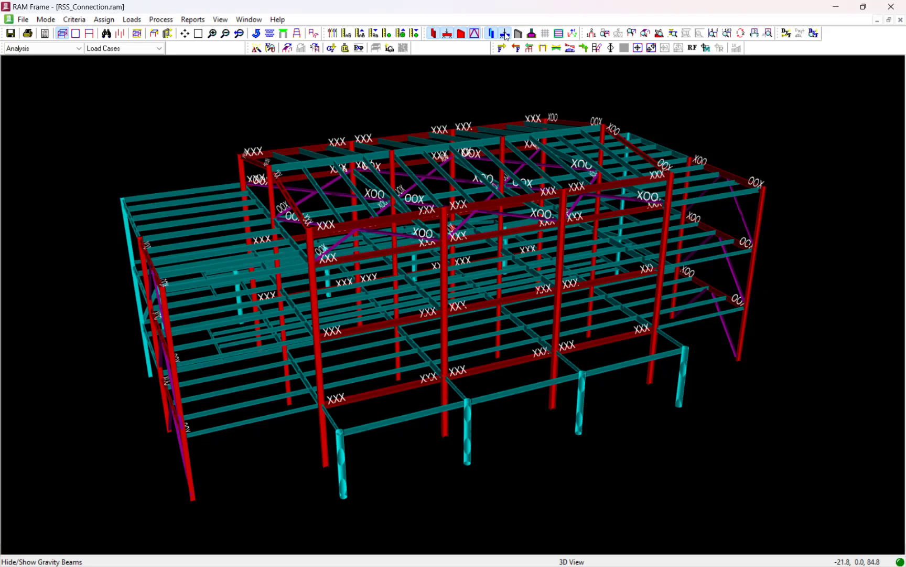
{"action": "left_click", "coordinate": [505, 34]}
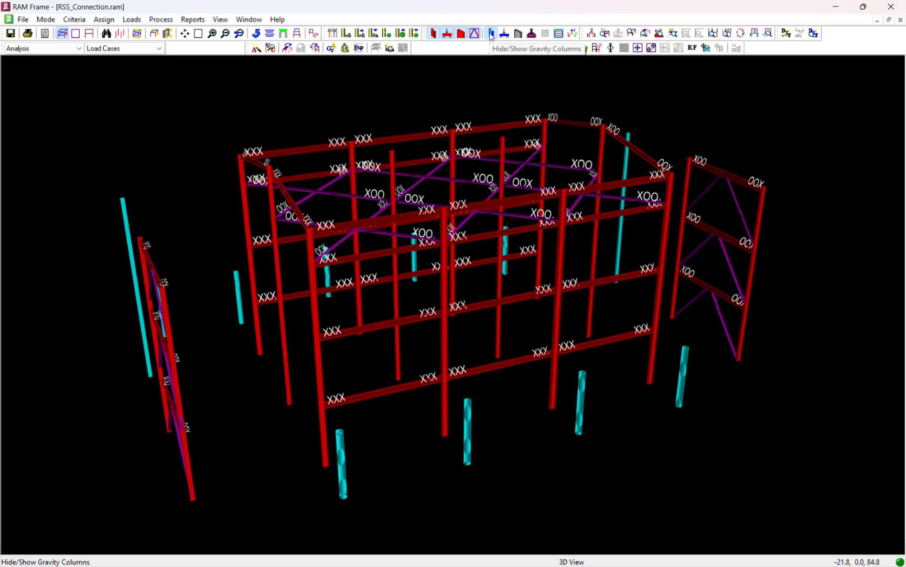
{"action": "left_click", "coordinate": [491, 35]}
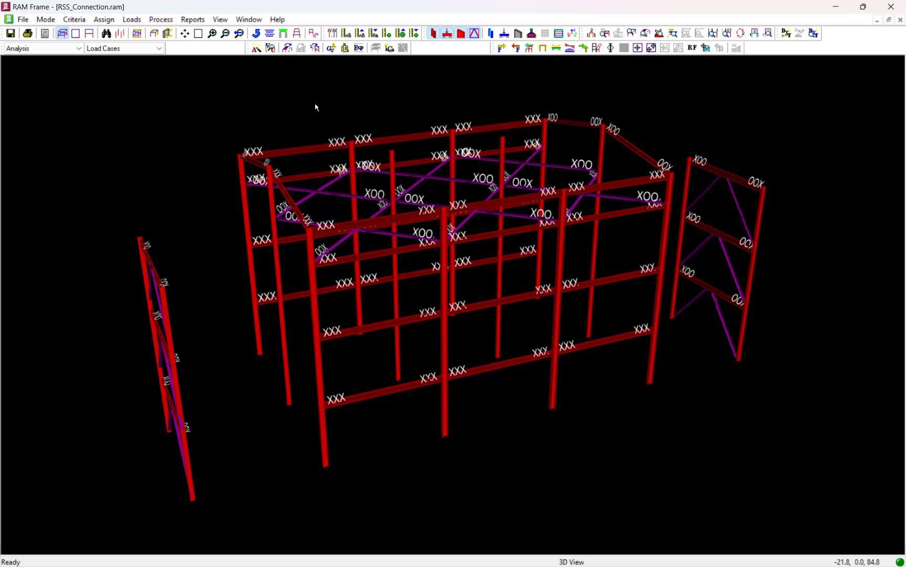
Display the Shear - Major diagrams on the beams for load case EQ_ASCE716_X_+E_F [Seismic]
{"action": "left_click", "coordinate": [544, 49]}
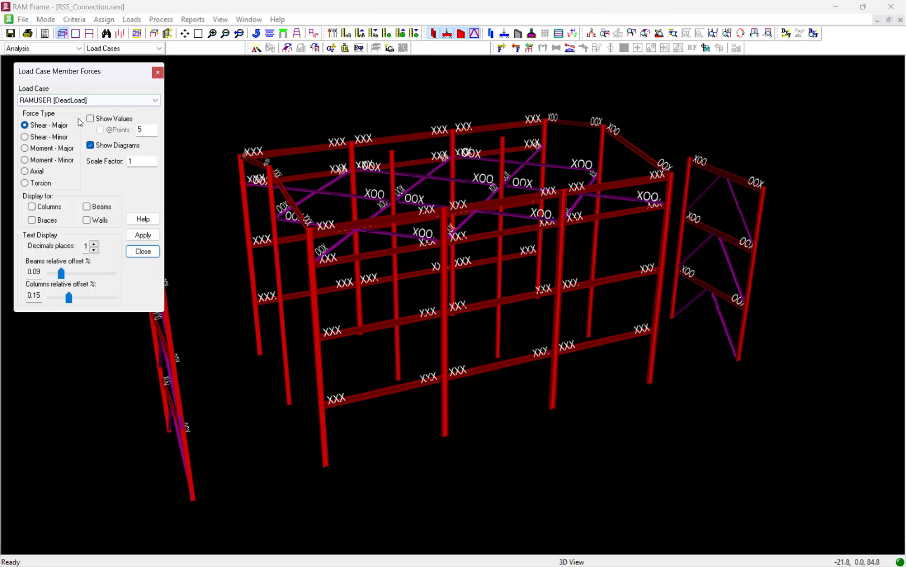
{"action": "left_click", "coordinate": [73, 100]}
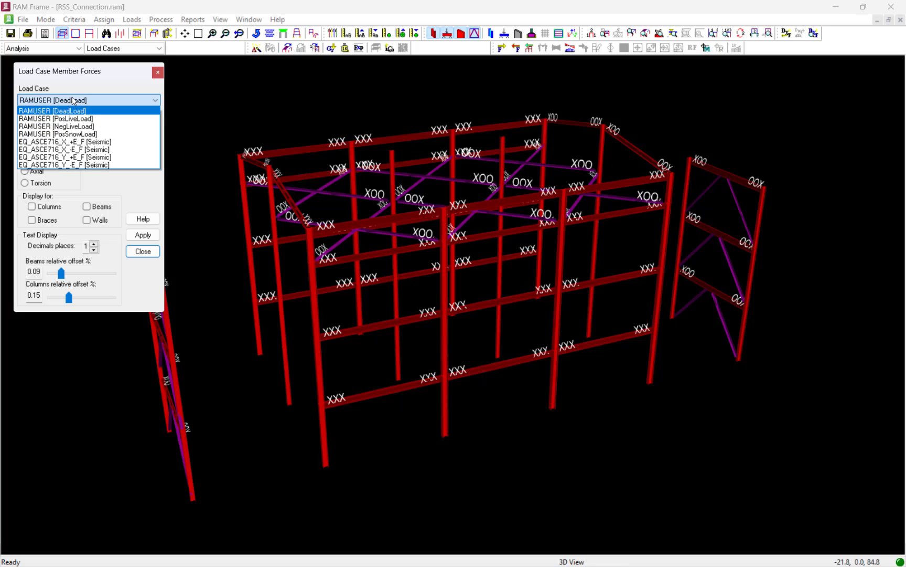
{"action": "left_click", "coordinate": [69, 142]}
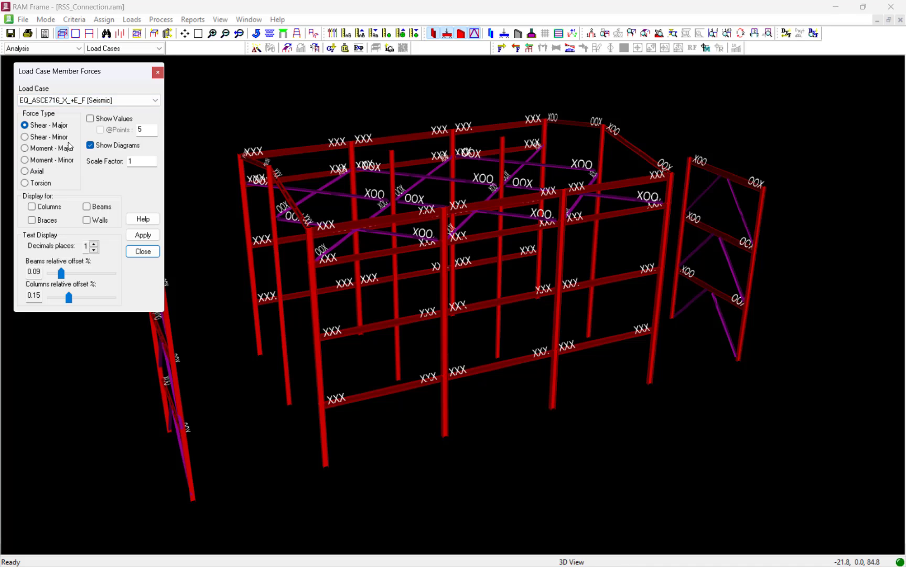
{"action": "left_click", "coordinate": [138, 235]}
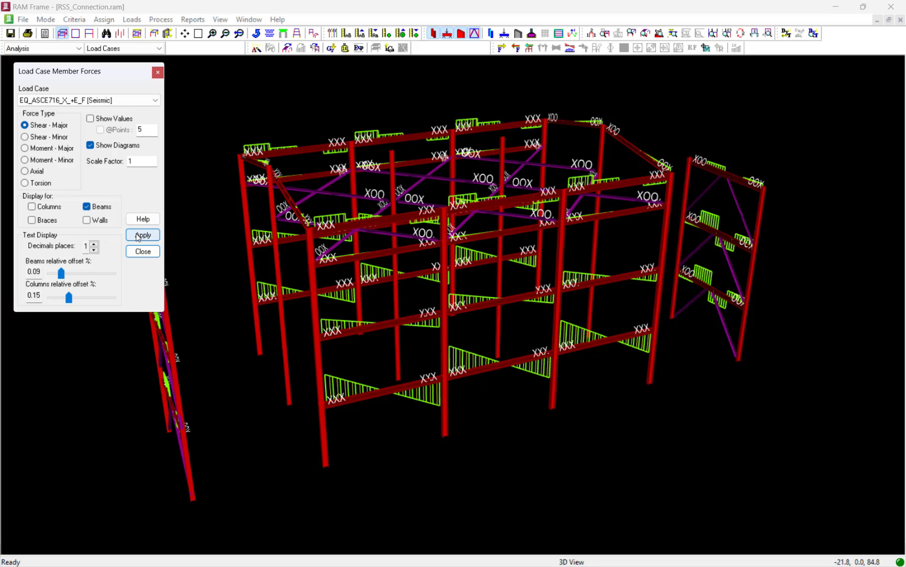
Display the Moment - Major diagrams on the beams for the same seismic load case, and close the member forces settings
{"action": "left_click", "coordinate": [37, 150]}
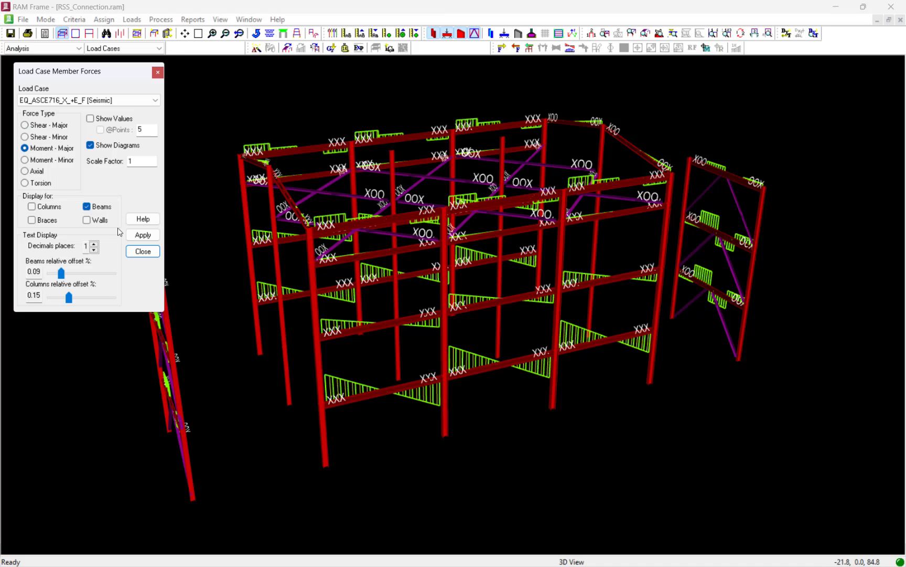
{"action": "left_click", "coordinate": [140, 237]}
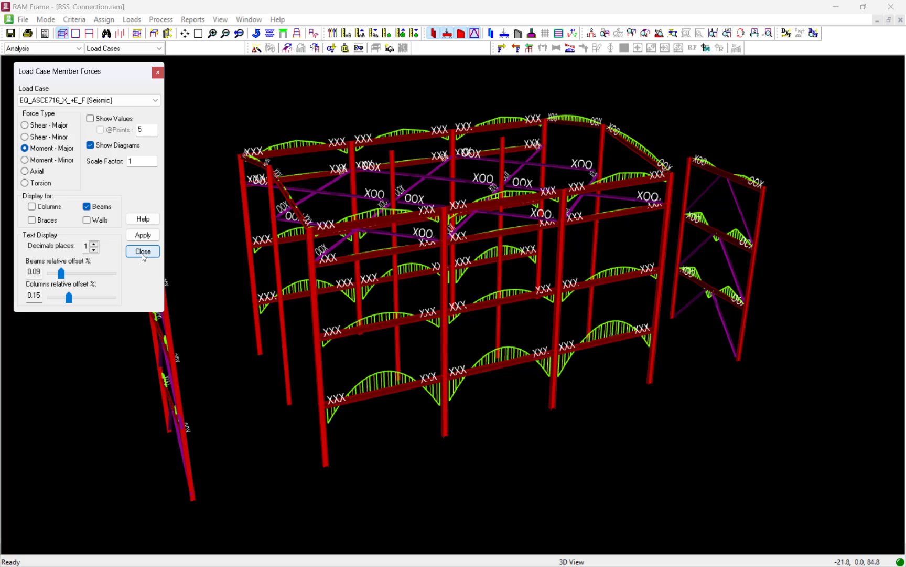
{"action": "left_click", "coordinate": [142, 251]}
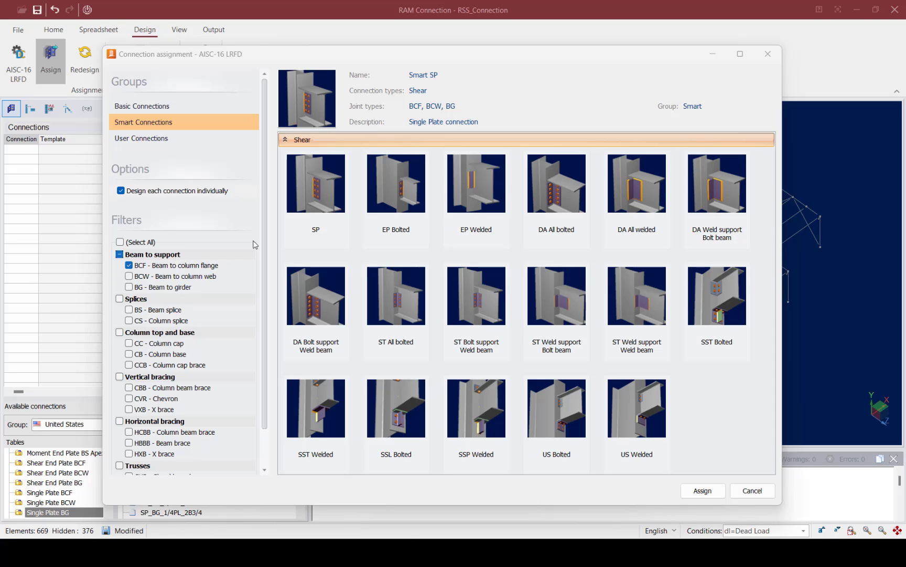
In RAM Connection, browse the smart beam-to-column-flange connections by collapsing Shear and Moment and expanding Combined (Shear and moment)
{"action": "left_click", "coordinate": [285, 140]}
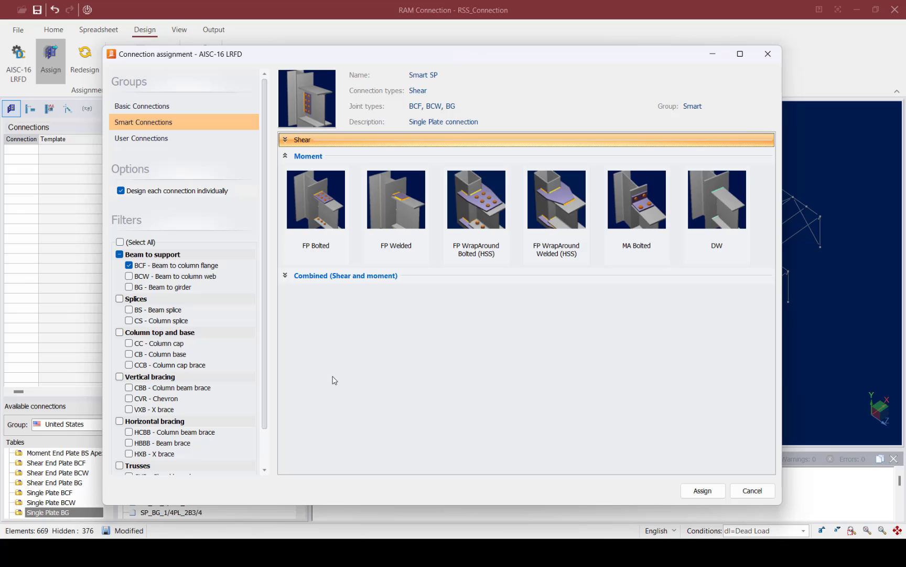
{"action": "left_click", "coordinate": [286, 157]}
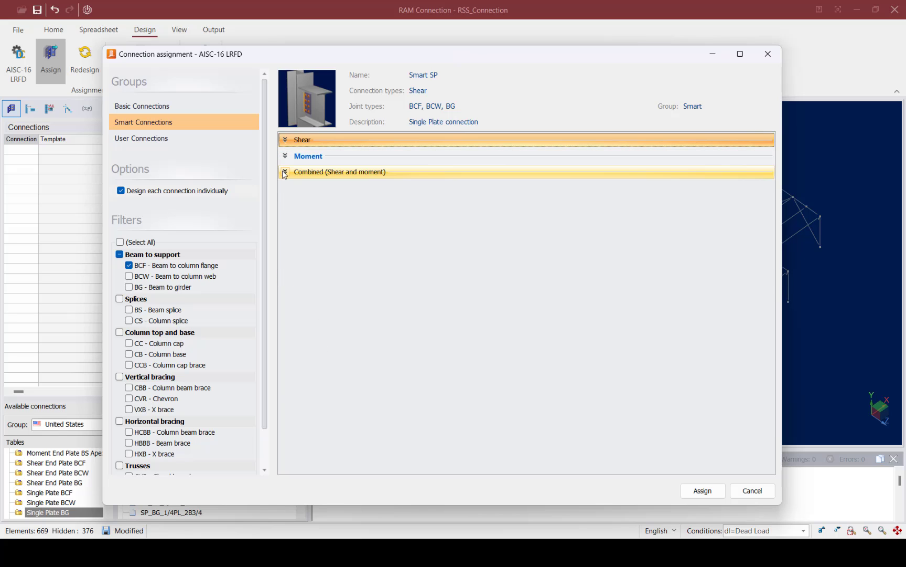
{"action": "left_click", "coordinate": [284, 172]}
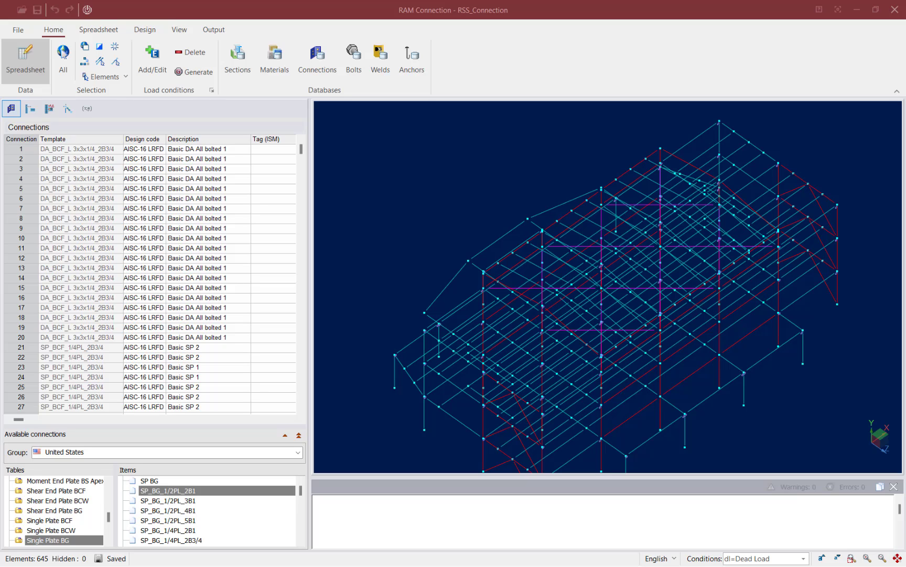
Isolate the lowest story's members and joints, window-selecting them in the front view, and return the model to an isometric view
{"action": "right_click", "coordinate": [336, 204]}
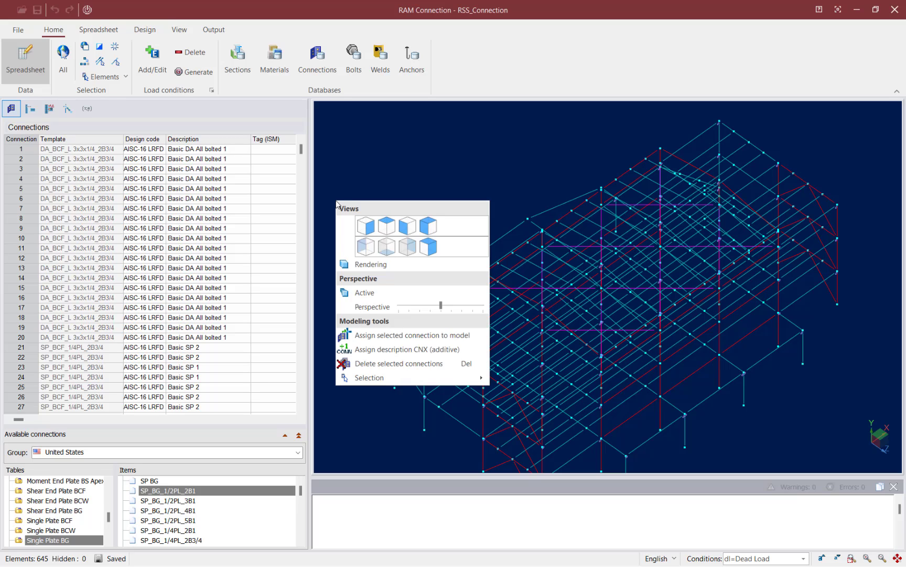
{"action": "left_click", "coordinate": [408, 225]}
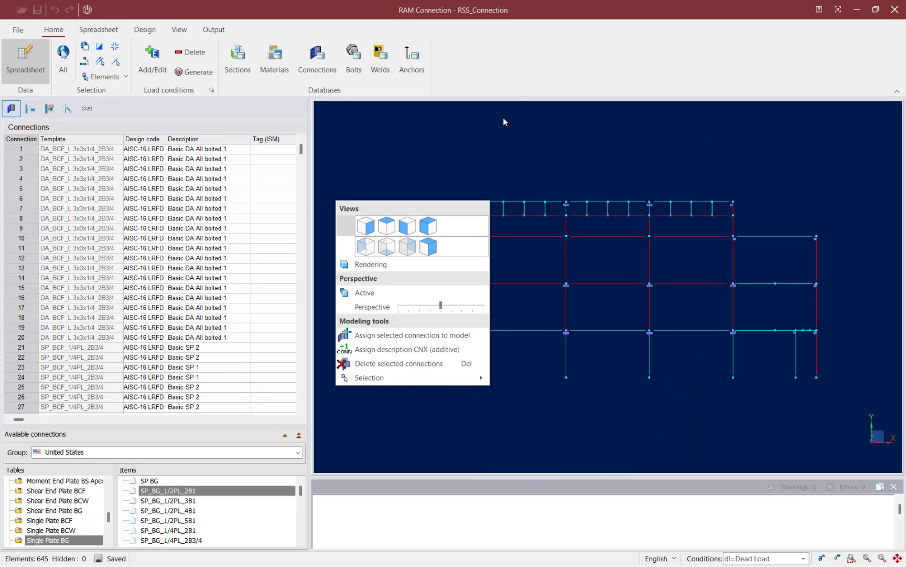
{"action": "left_click", "coordinate": [798, 359]}
{"action": "left_click_drag", "start_coordinate": [838, 407], "coordinate": [374, 312]}
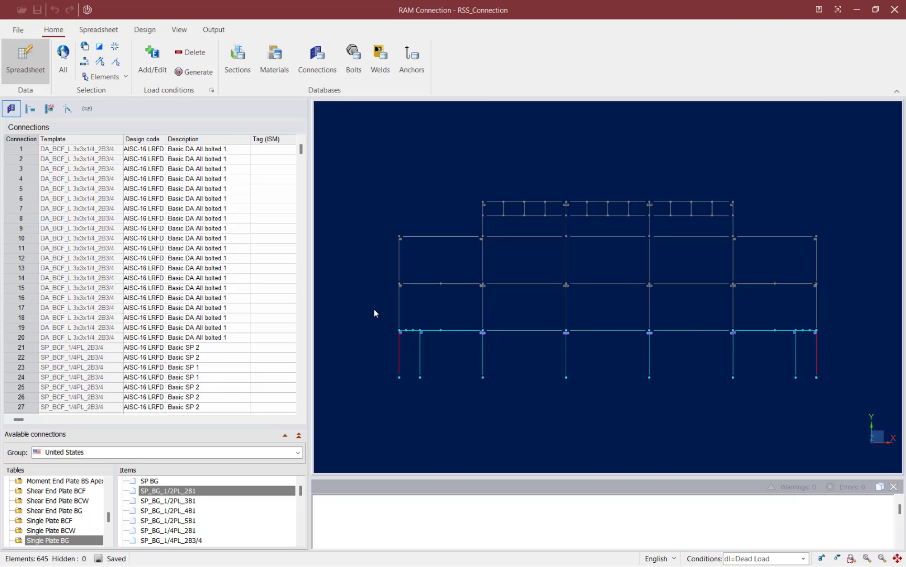
{"action": "left_click", "coordinate": [85, 48]}
{"action": "right_click", "coordinate": [393, 169]}
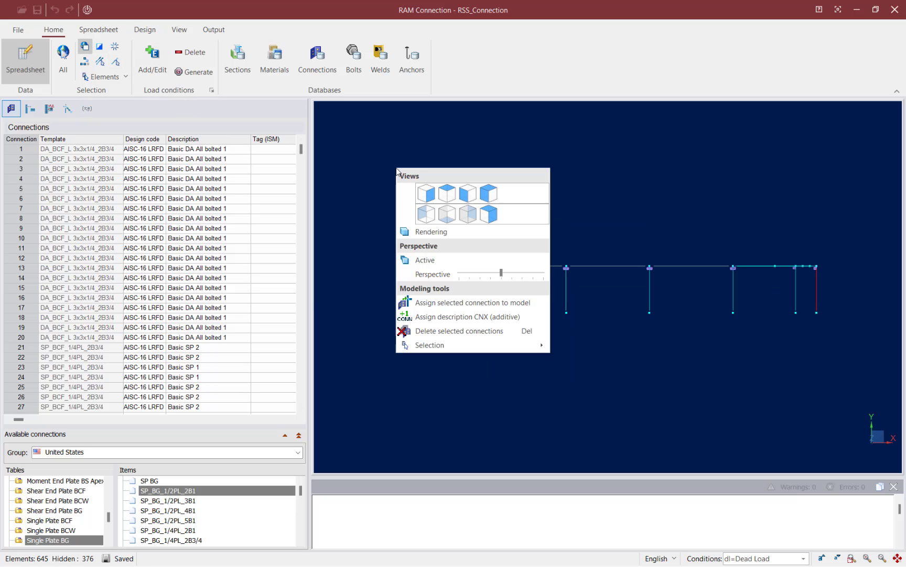
{"action": "left_click", "coordinate": [493, 195]}
{"action": "left_click", "coordinate": [539, 71]}
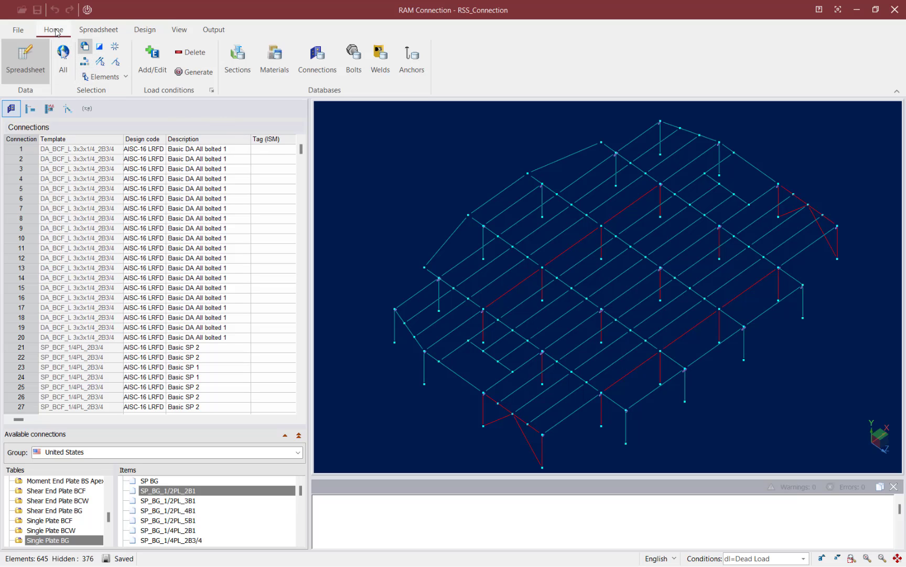
Select all Beam - Column flange joints from all members, verifying releases and limiting the selection to fixed end beams
{"action": "left_click", "coordinate": [95, 79]}
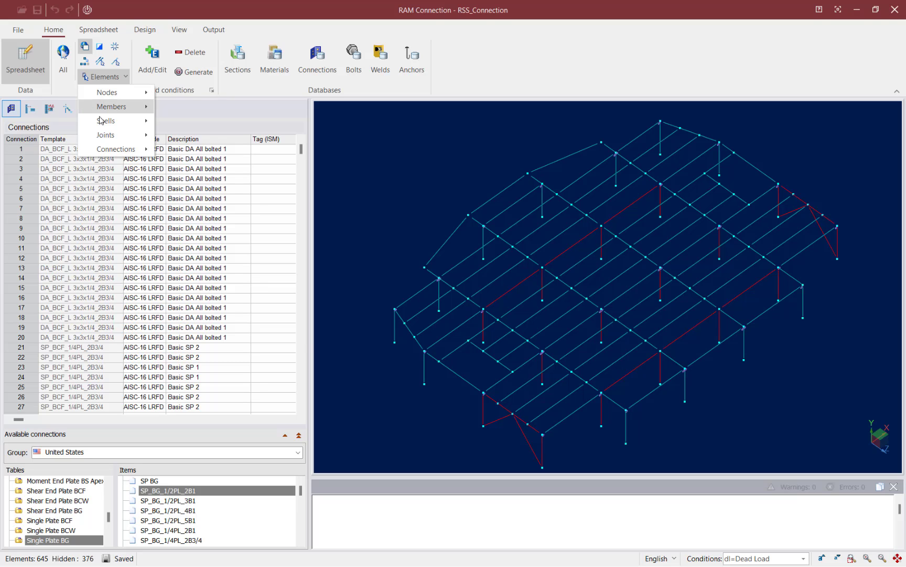
{"action": "mouse_move", "coordinate": [106, 140]}
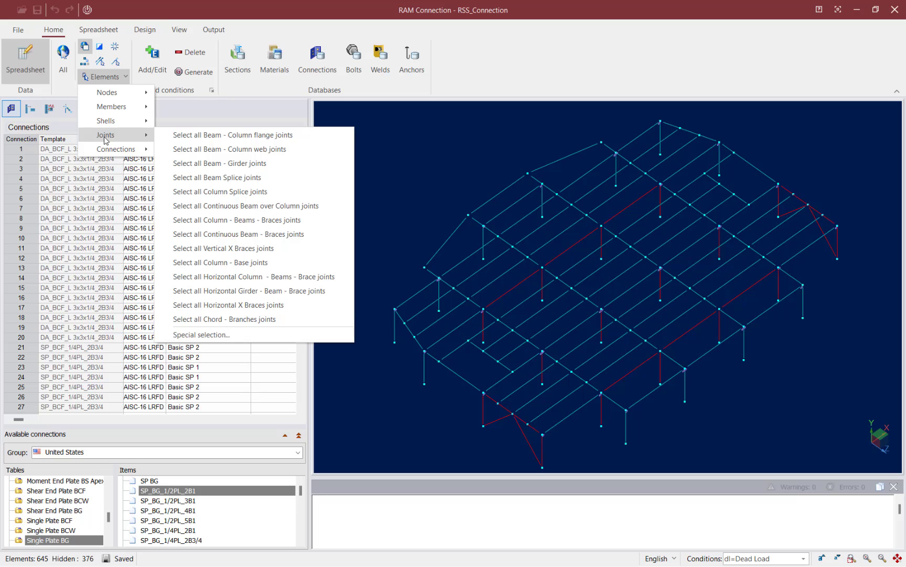
{"action": "left_click", "coordinate": [201, 335]}
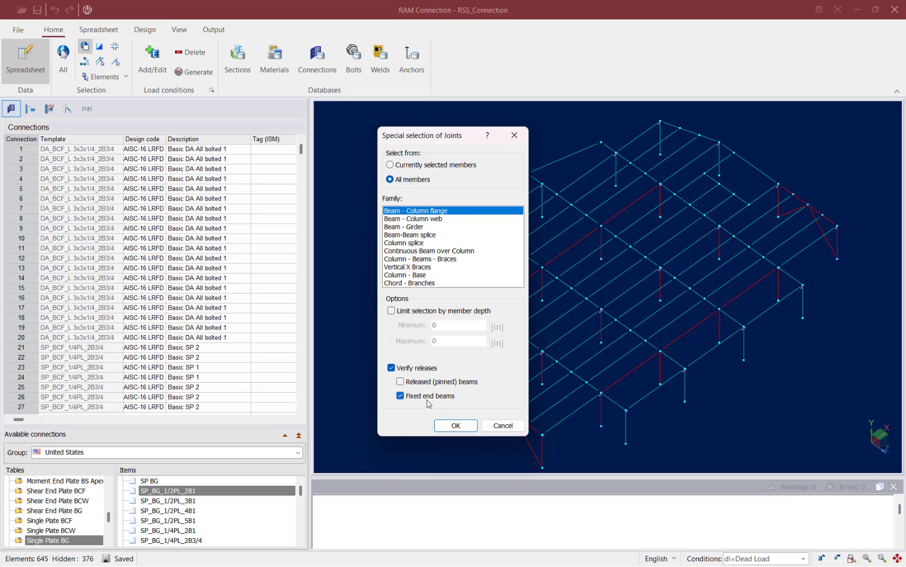
{"action": "left_click", "coordinate": [444, 425]}
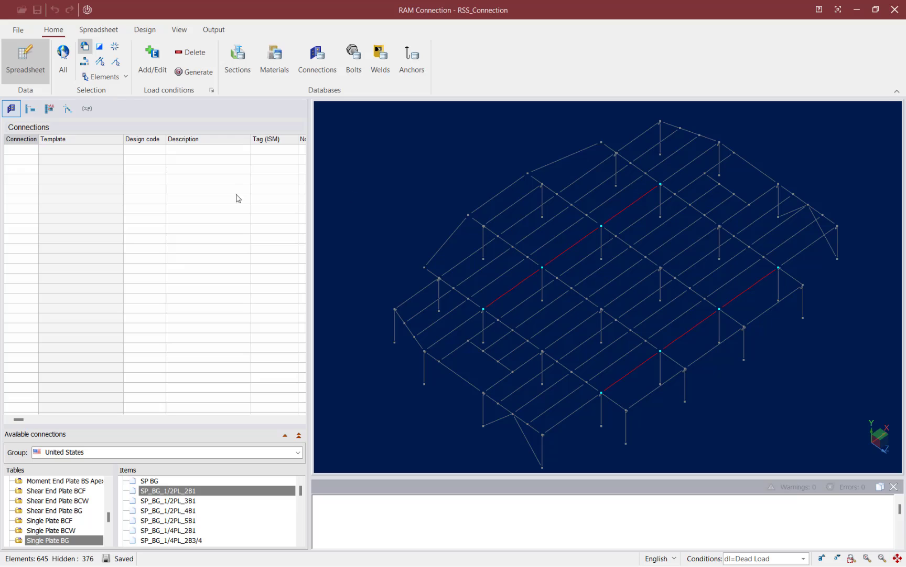
Assign the Basic DA All bolted shear connection to the selected joints, with each connection designed individually
{"action": "left_click", "coordinate": [145, 30]}
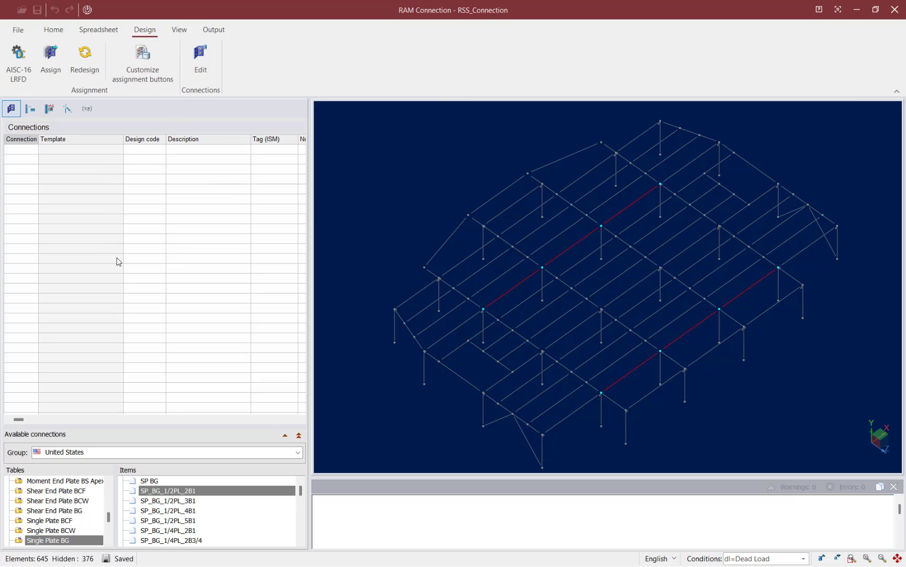
{"action": "left_click", "coordinate": [46, 67]}
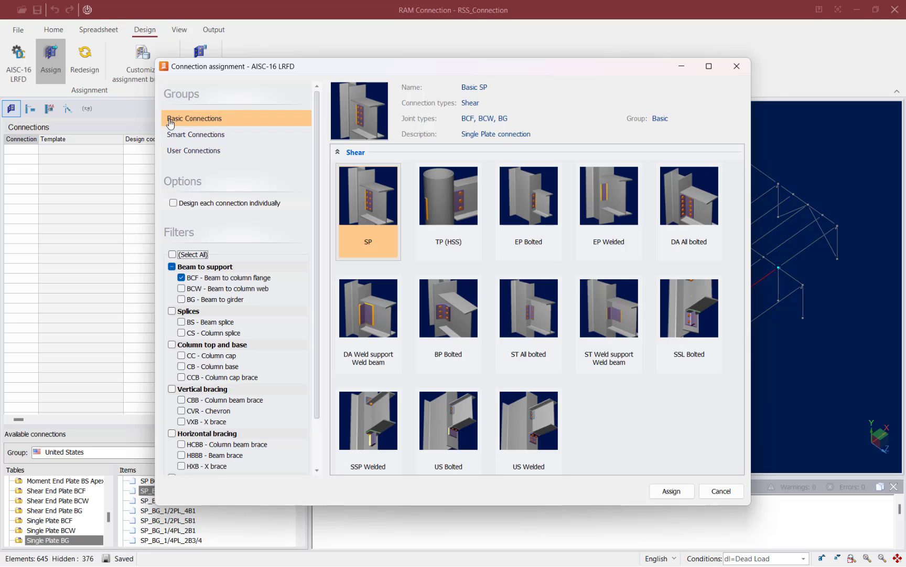
{"action": "left_click", "coordinate": [173, 203]}
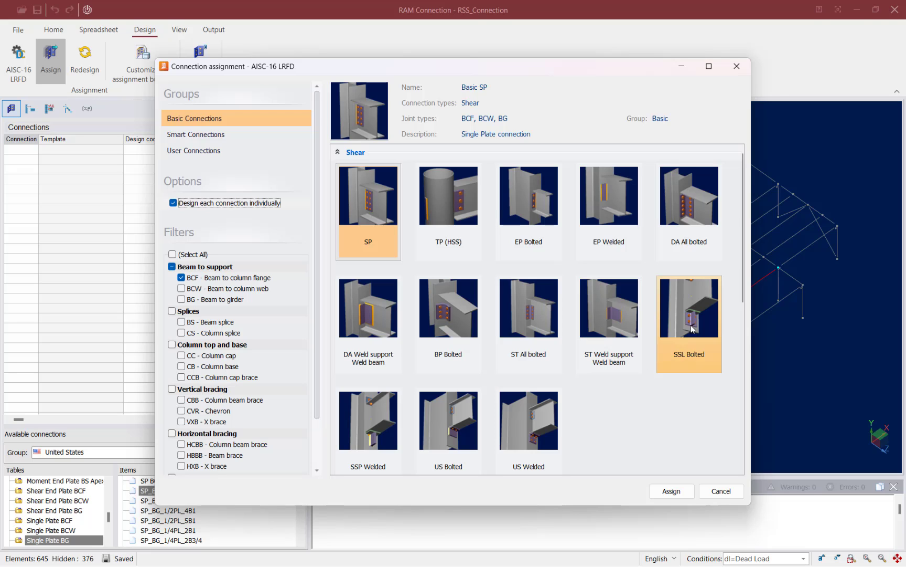
{"action": "left_click", "coordinate": [669, 247]}
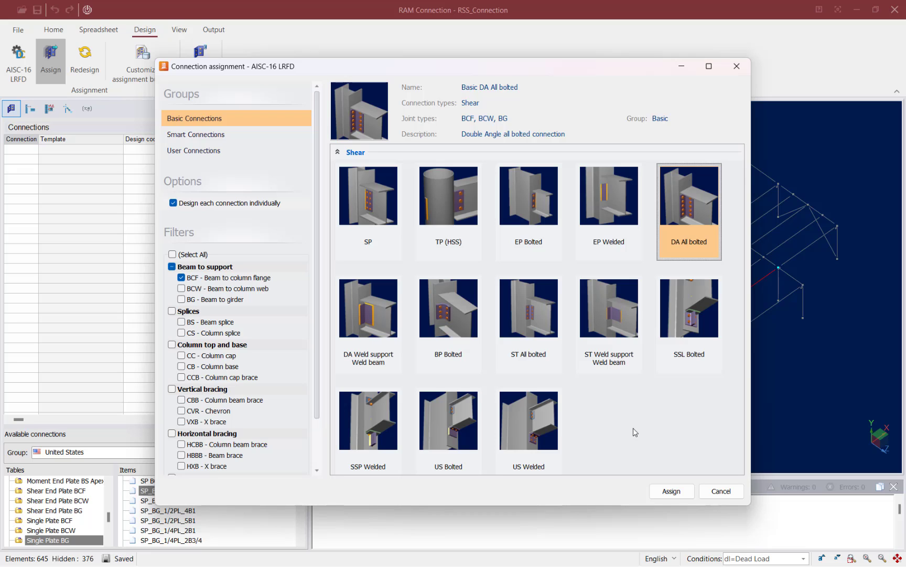
{"action": "left_click", "coordinate": [670, 492]}
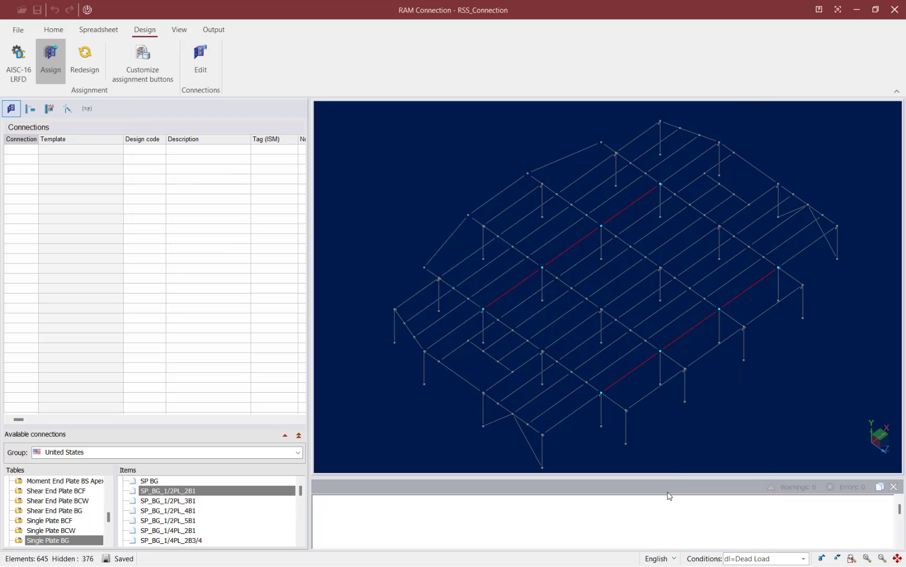
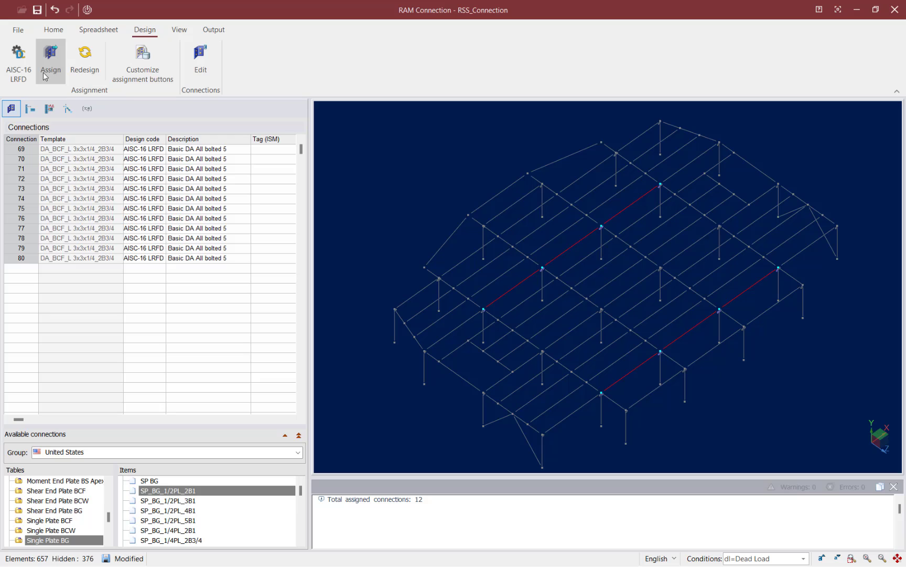
Assign the Smart DW directly welded moment connection to the same selected joints
{"action": "left_click", "coordinate": [45, 76]}
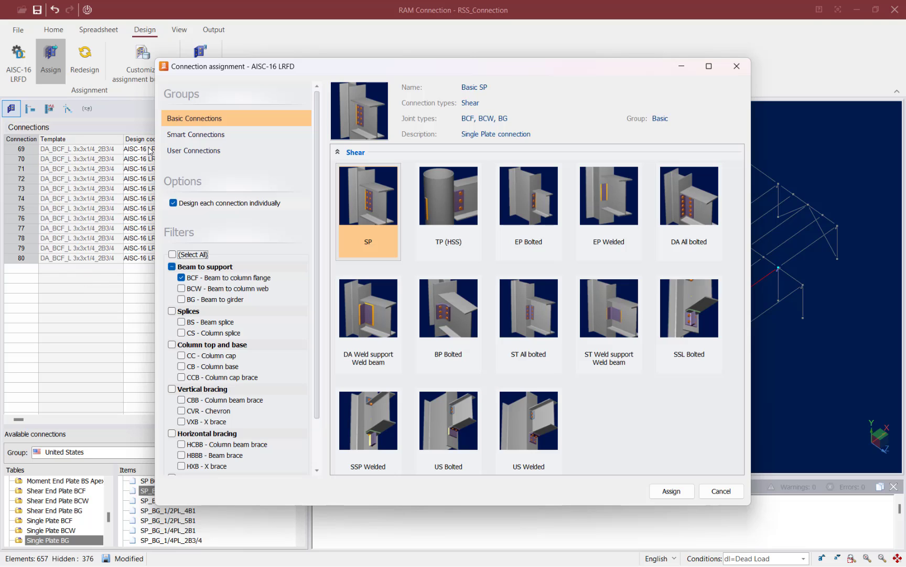
{"action": "left_click", "coordinate": [181, 137]}
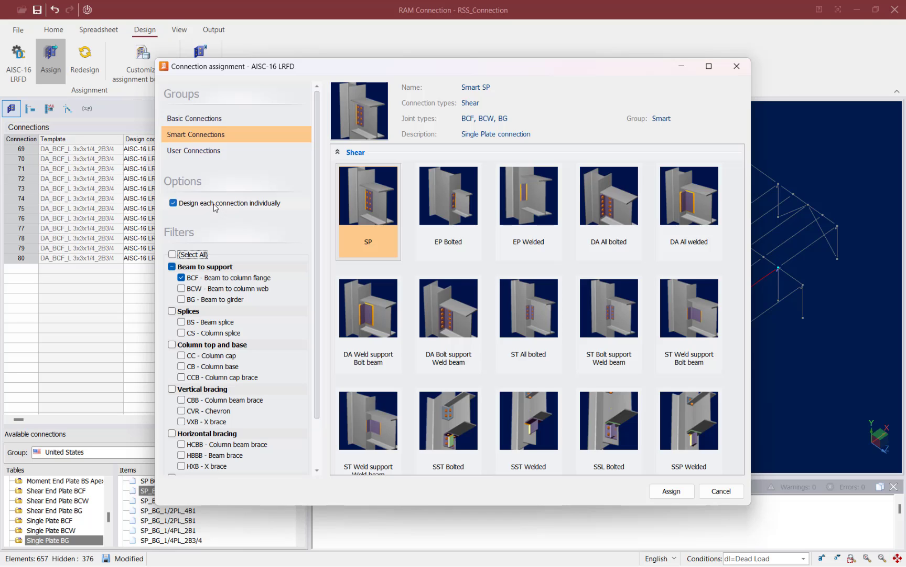
{"action": "left_click", "coordinate": [338, 153]}
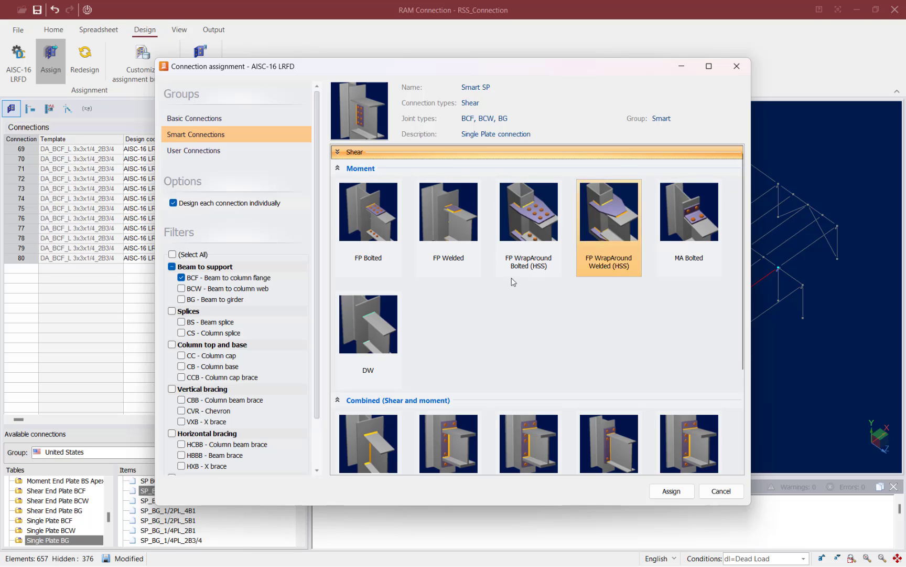
{"action": "left_click", "coordinate": [377, 344]}
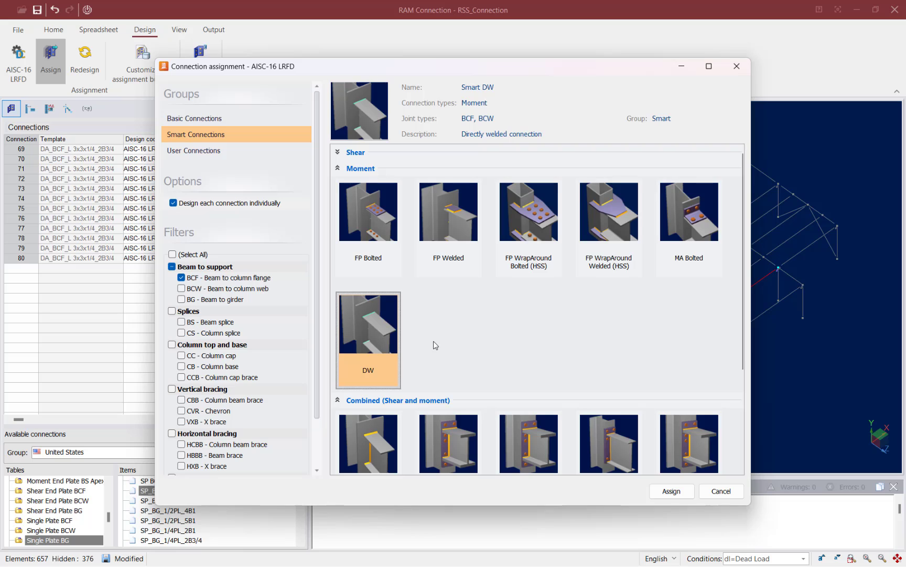
{"action": "left_click", "coordinate": [664, 493]}
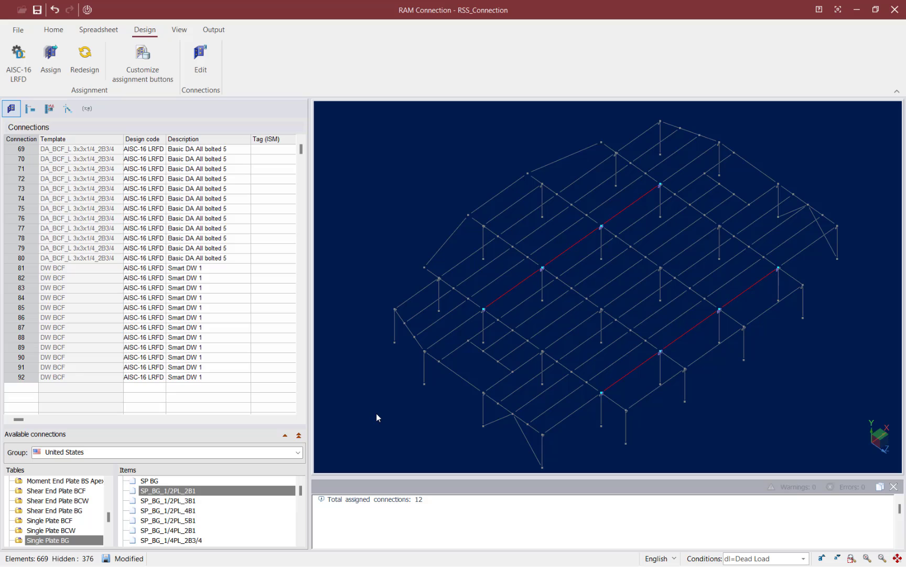
Display the design status of the assigned connections on the model
{"action": "left_click", "coordinate": [179, 29]}
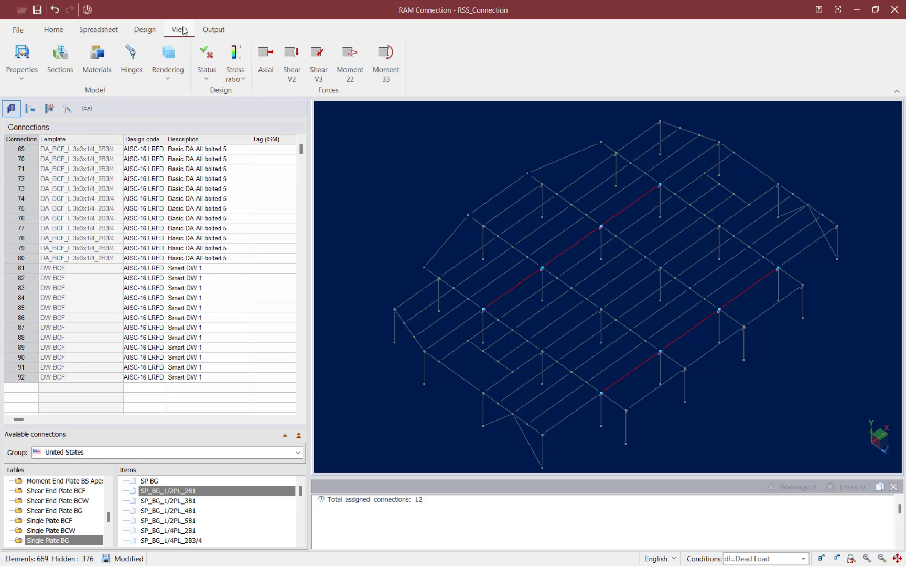
{"action": "left_click", "coordinate": [209, 56]}
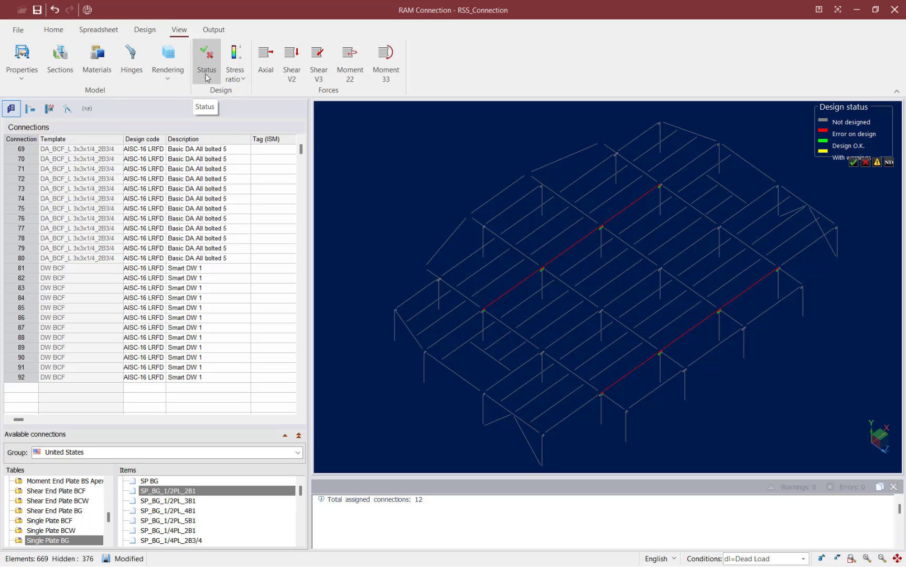
Select all elements whose design is OK and look through their entries in the connections list
{"action": "left_click", "coordinate": [207, 78]}
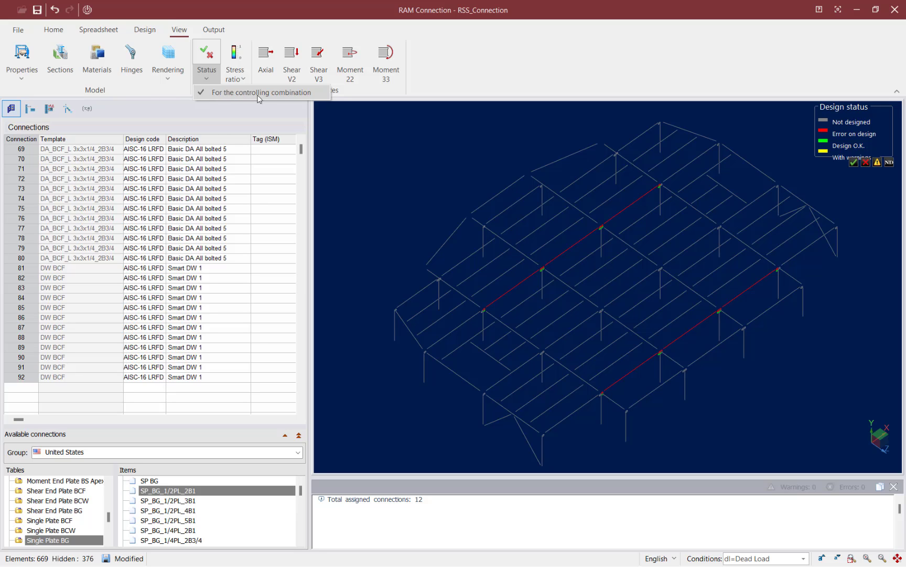
{"action": "left_click", "coordinate": [276, 8]}
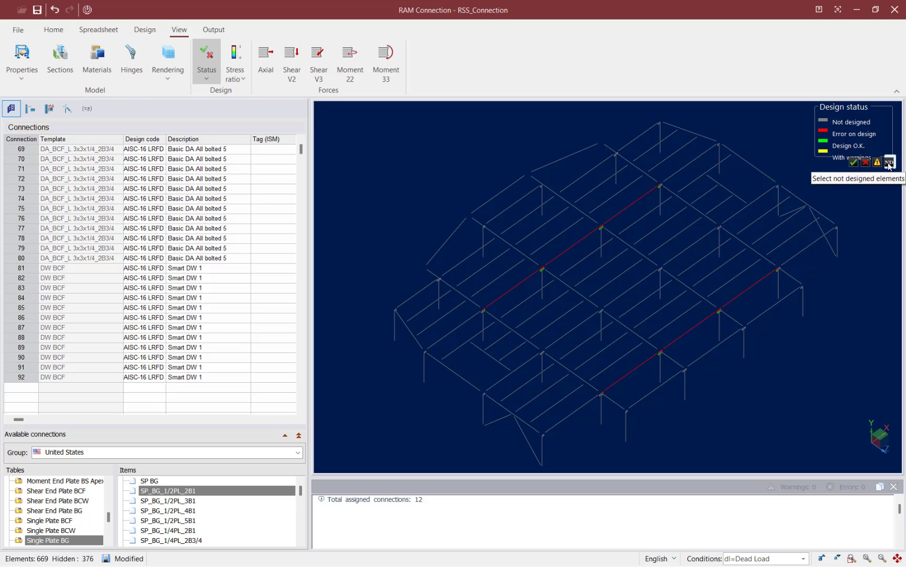
{"action": "left_click", "coordinate": [854, 163]}
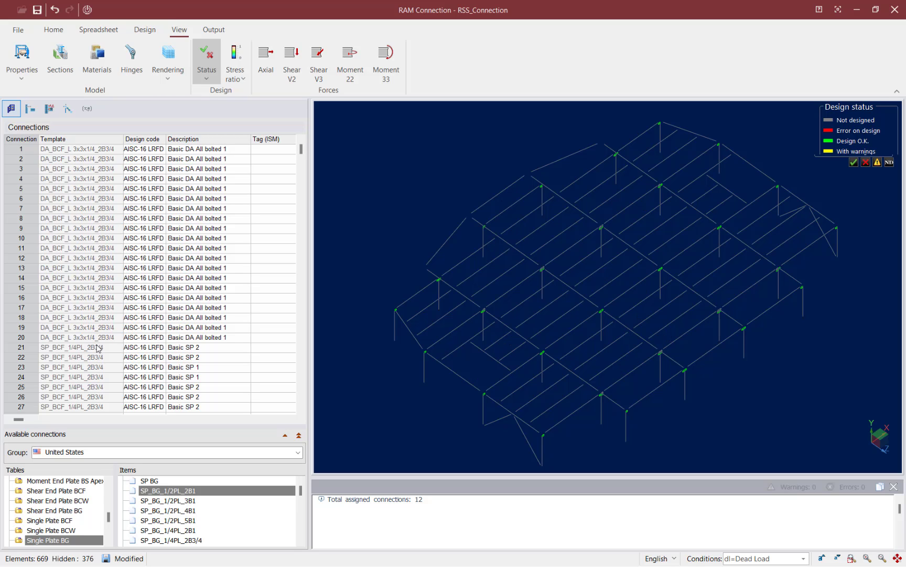
{"action": "scroll", "coordinate": [88, 383], "scroll_direction": "down", "scroll_amount": 1}
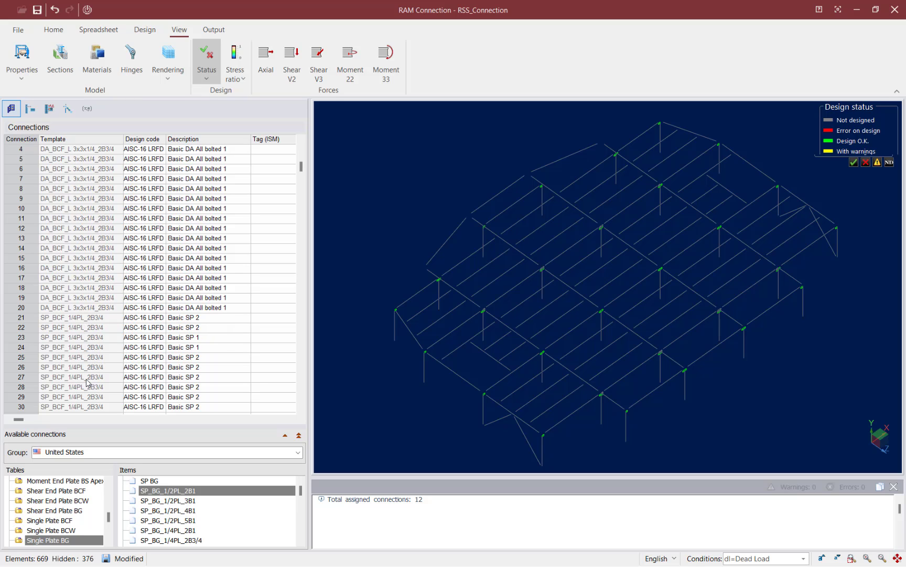
{"action": "scroll", "coordinate": [88, 382], "scroll_direction": "up", "scroll_amount": 1}
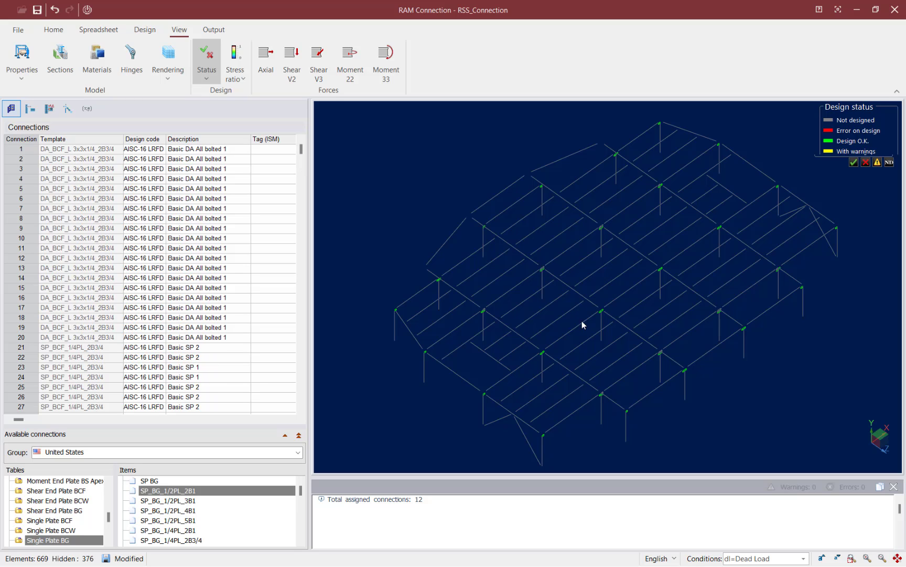
Select the connections with design errors and check where they are in the model
{"action": "left_click", "coordinate": [865, 163]}
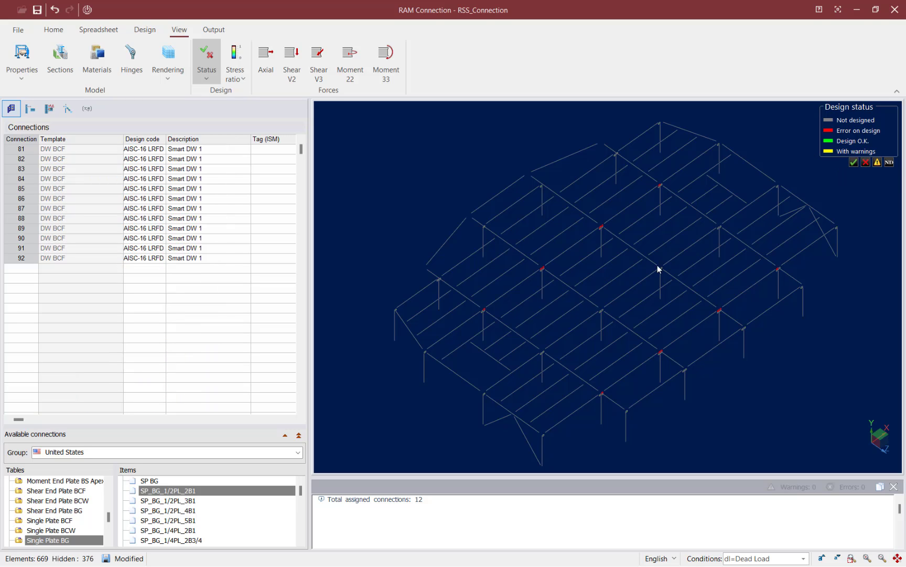
{"action": "mouse_move", "coordinate": [539, 269]}
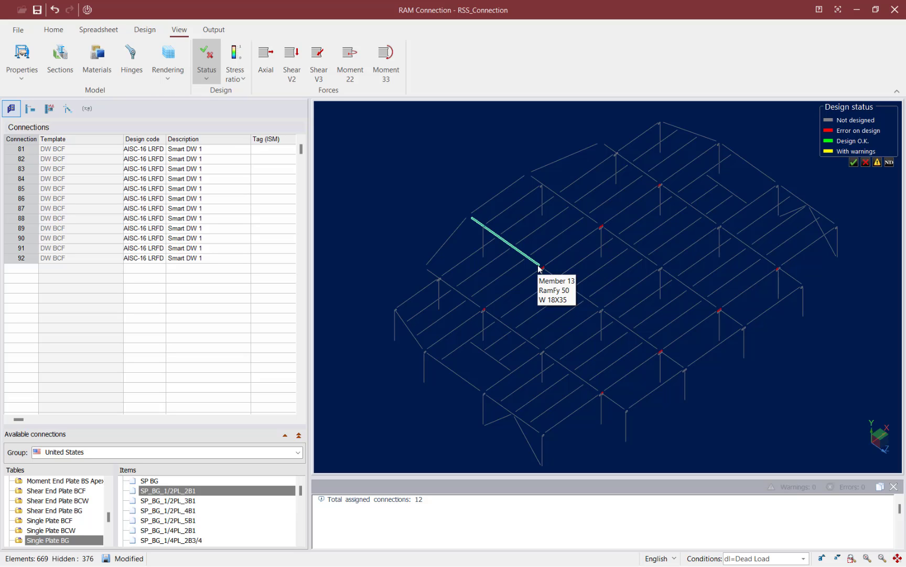
{"action": "left_click", "coordinate": [866, 163]}
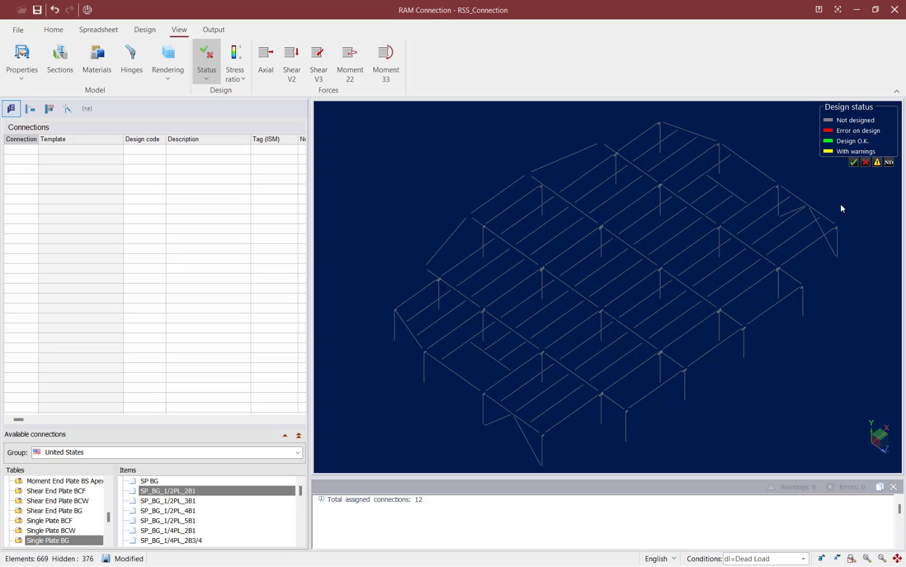
{"action": "left_click", "coordinate": [866, 163]}
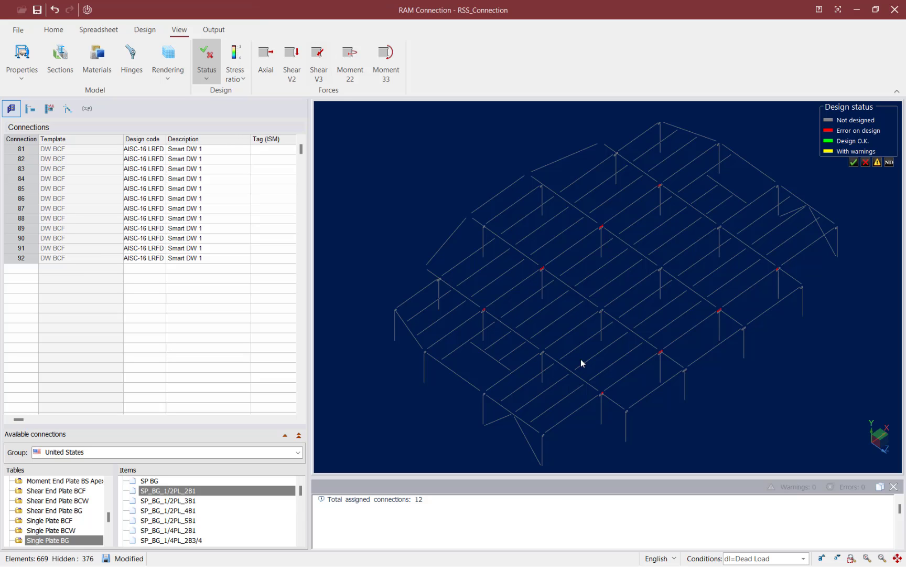
Select the failing Smart DW 1 moment connection 83 at the column joint and open it for editing in Connection Pad
{"action": "scroll", "coordinate": [656, 362], "scroll_direction": "up", "scroll_amount": 10}
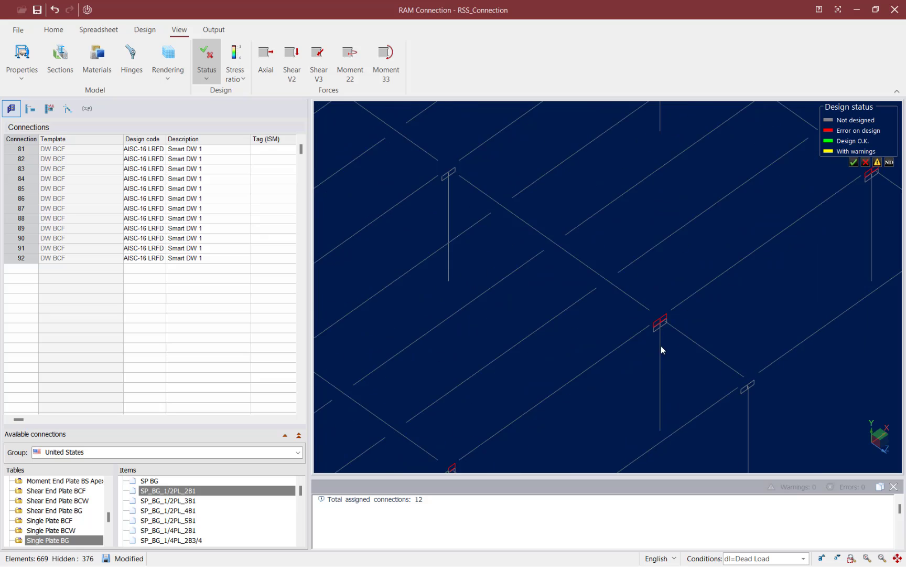
{"action": "left_click", "coordinate": [653, 311]}
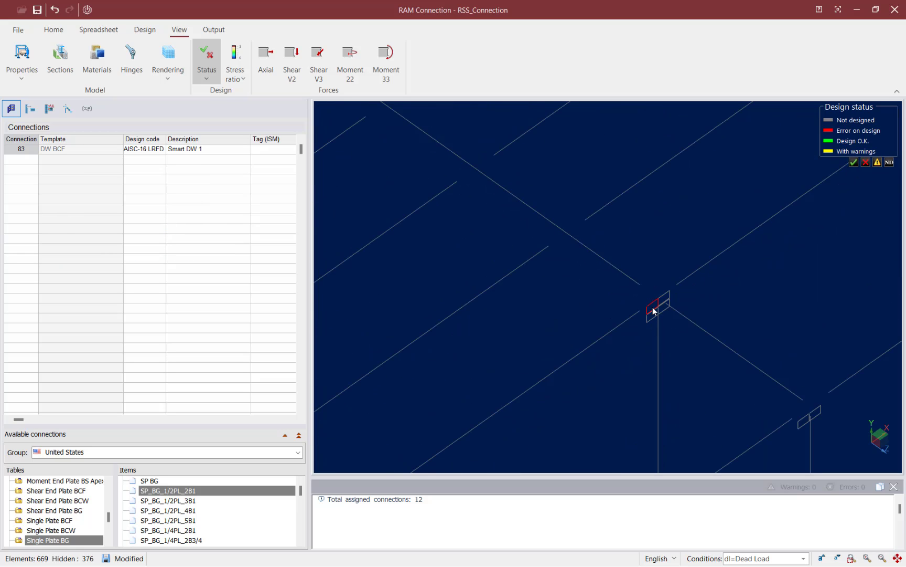
{"action": "left_click", "coordinate": [144, 30]}
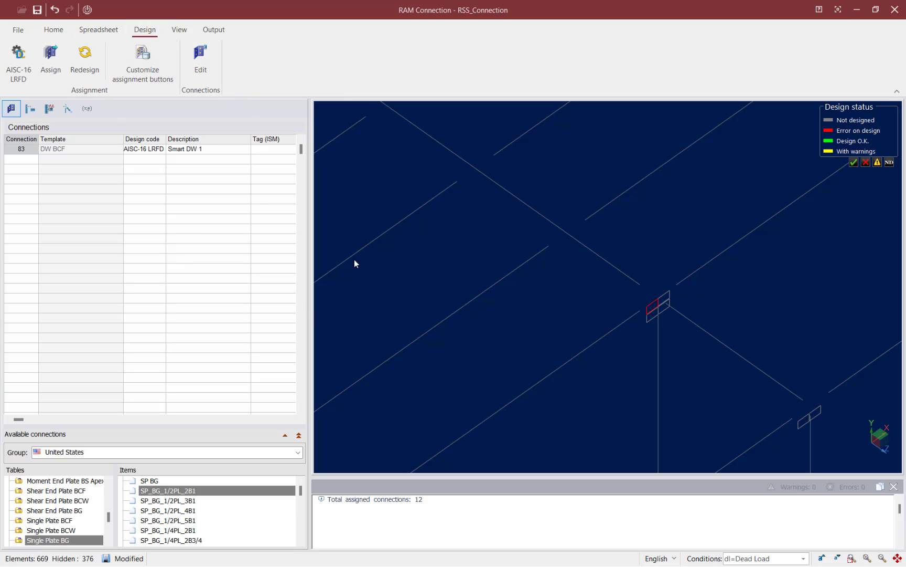
{"action": "left_click", "coordinate": [200, 58]}
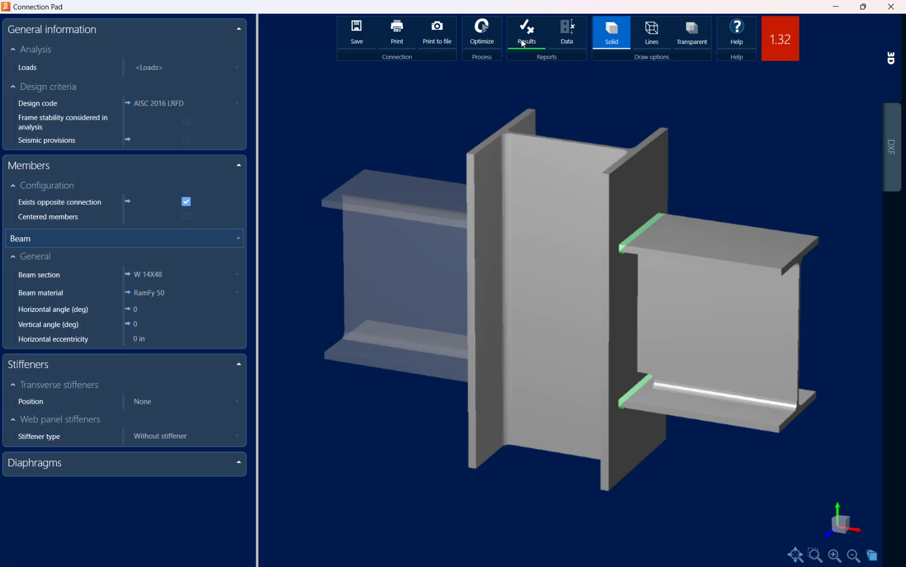
Examine the demands, design check ratios and detailed formulas in the connection's results report
{"action": "left_click", "coordinate": [523, 43]}
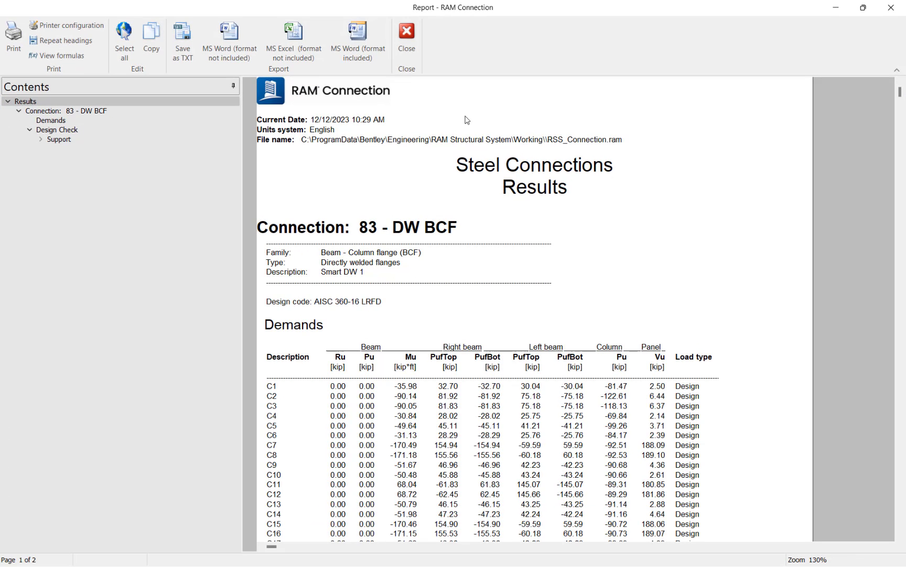
{"action": "scroll", "coordinate": [471, 192], "scroll_direction": "down", "scroll_amount": 1}
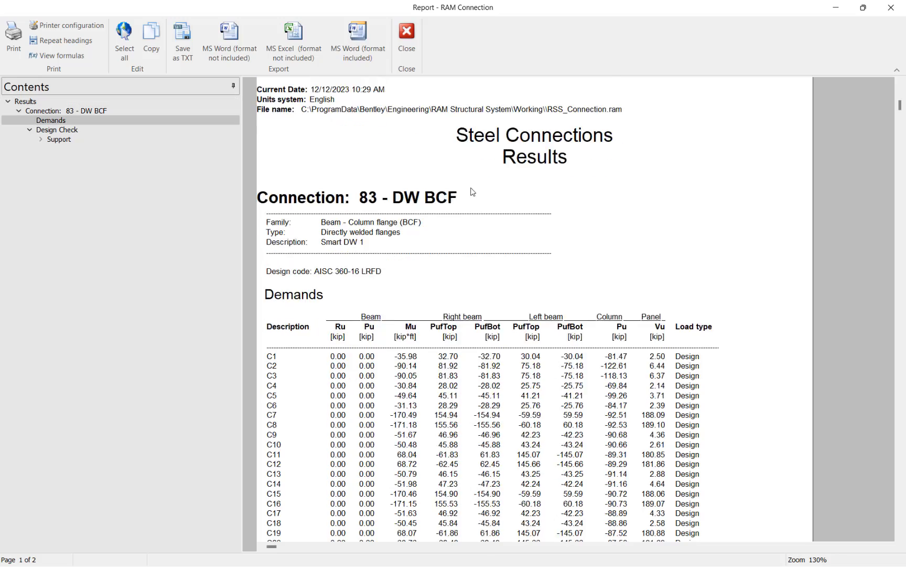
{"action": "scroll", "coordinate": [473, 192], "scroll_direction": "down", "scroll_amount": 20}
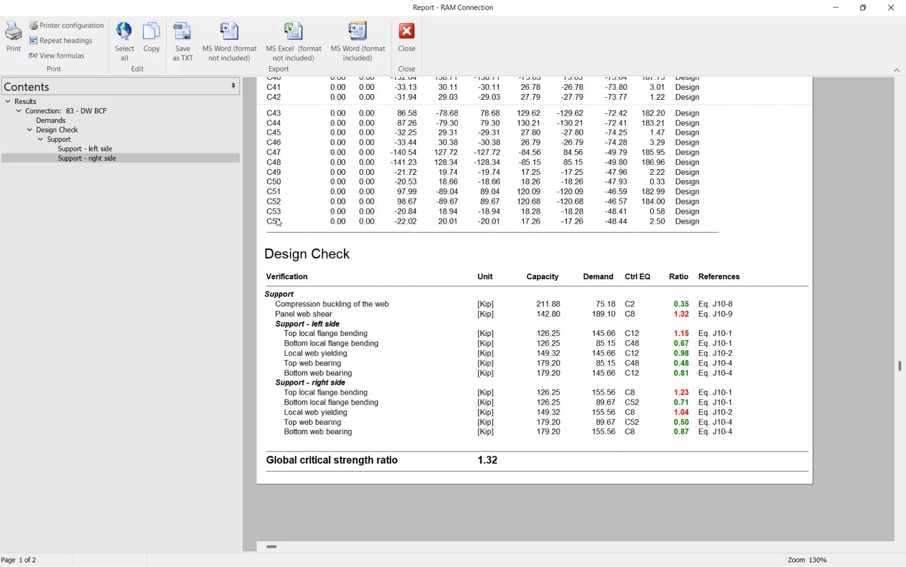
{"action": "left_click", "coordinate": [36, 58]}
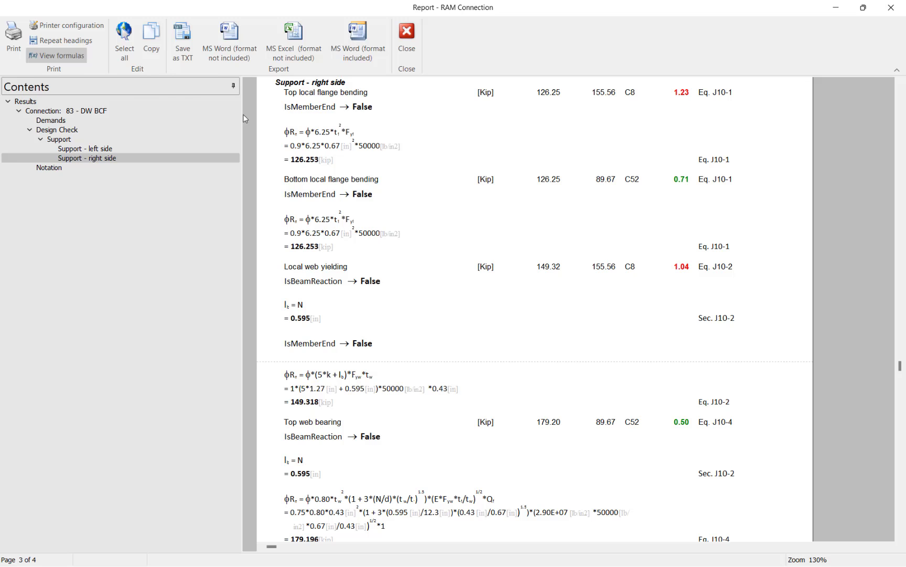
{"action": "left_click", "coordinate": [51, 59]}
{"action": "scroll", "coordinate": [388, 297], "scroll_direction": "up", "scroll_amount": 5}
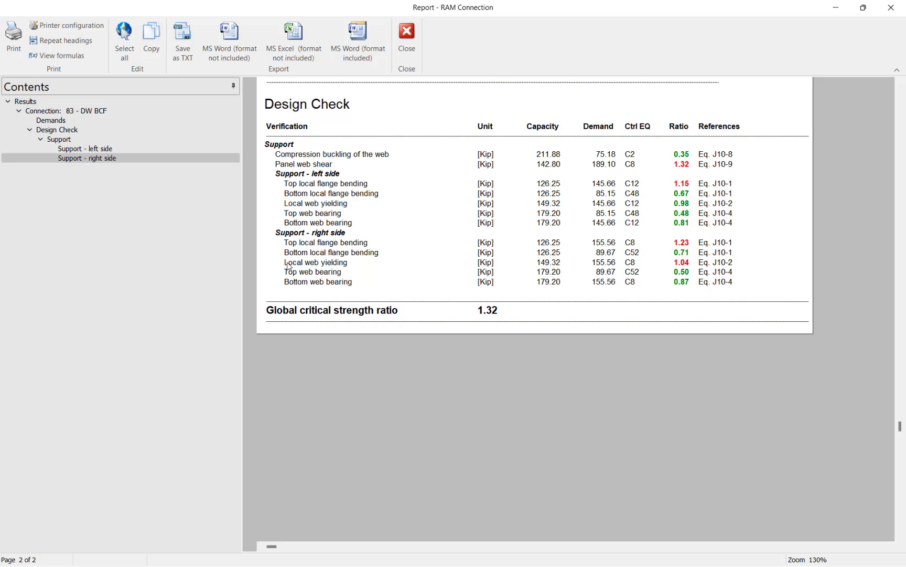
{"action": "left_click", "coordinate": [406, 32]}
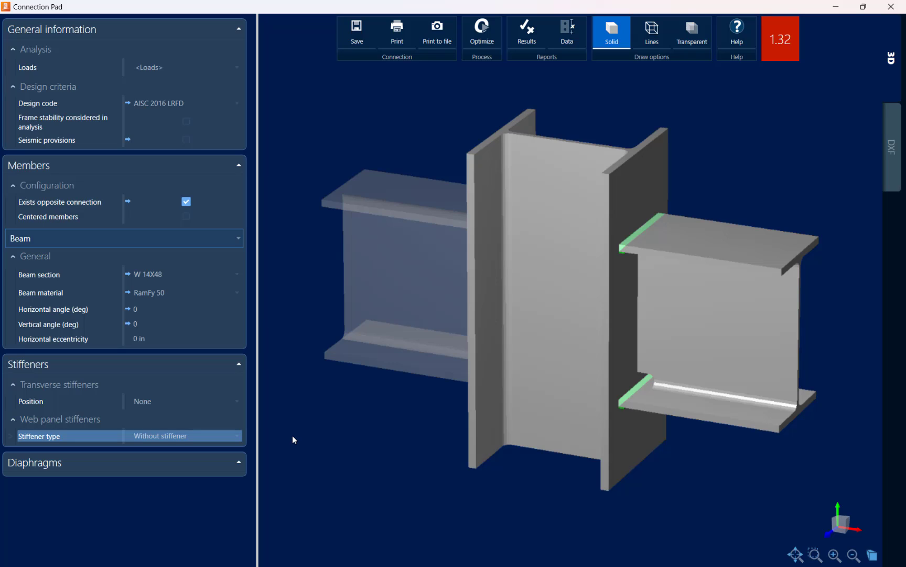
Try transverse stiffeners at both positions on the column, and set their position back to None
{"action": "left_click", "coordinate": [142, 403]}
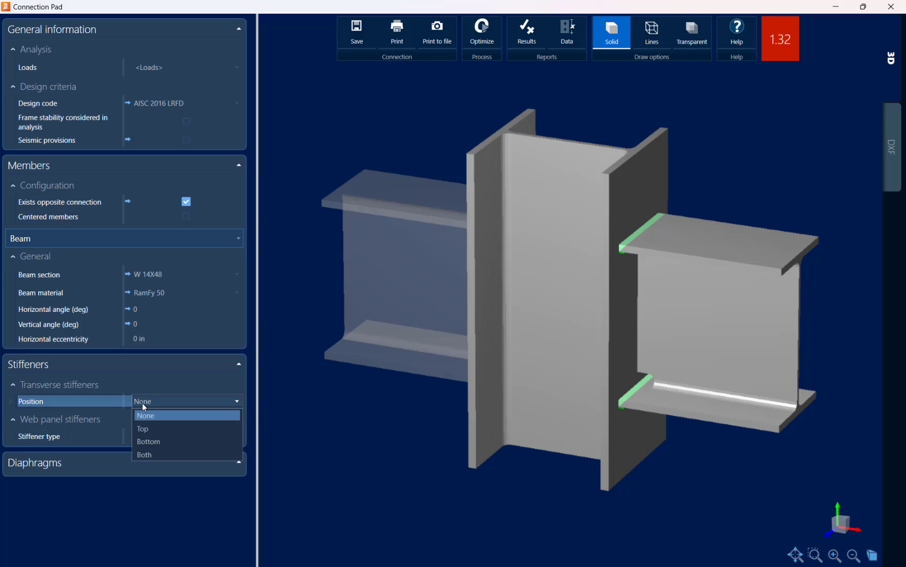
{"action": "left_click", "coordinate": [146, 455]}
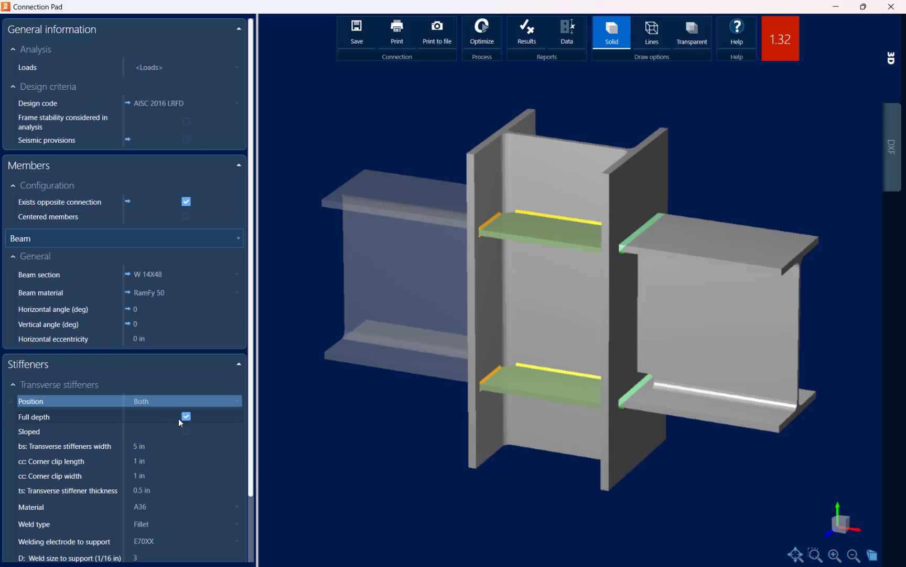
{"action": "left_click", "coordinate": [166, 400]}
{"action": "left_click", "coordinate": [155, 415]}
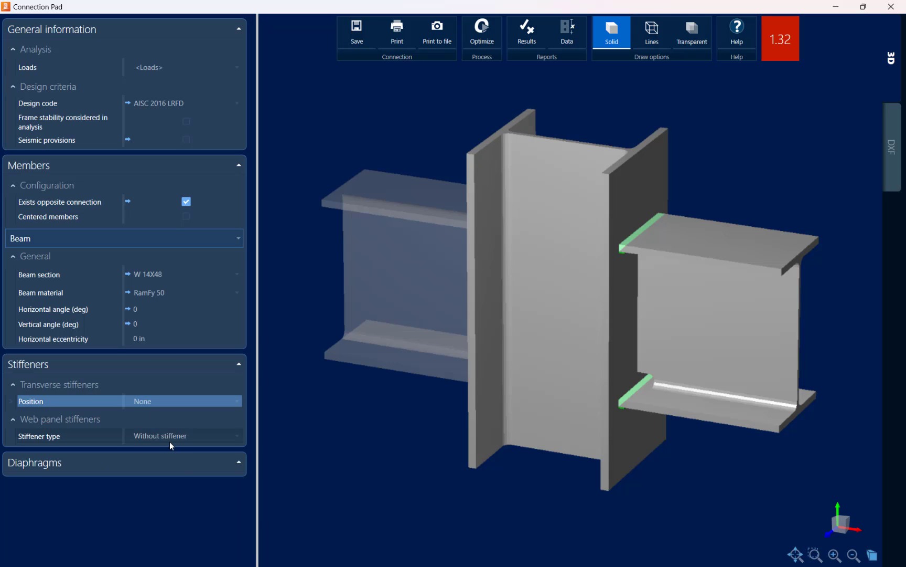
Add a doubler plate as the web panel stiffener and set the transverse stiffeners' position to Both
{"action": "left_click", "coordinate": [166, 436]}
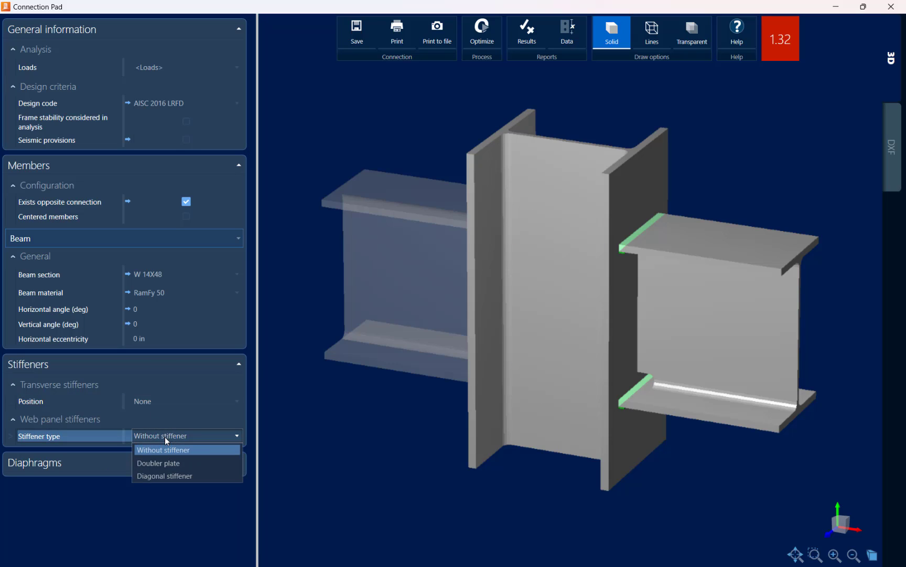
{"action": "left_click", "coordinate": [156, 463]}
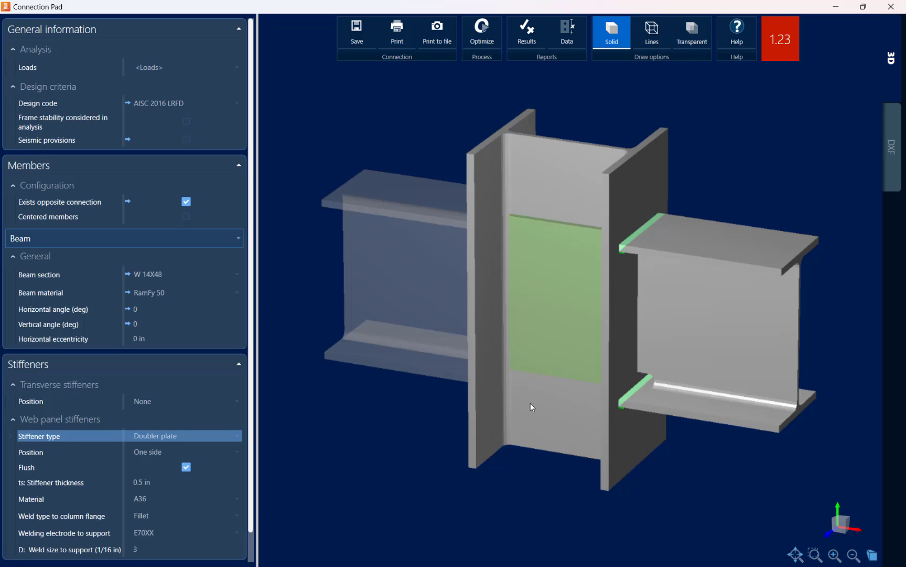
{"action": "left_click", "coordinate": [181, 404]}
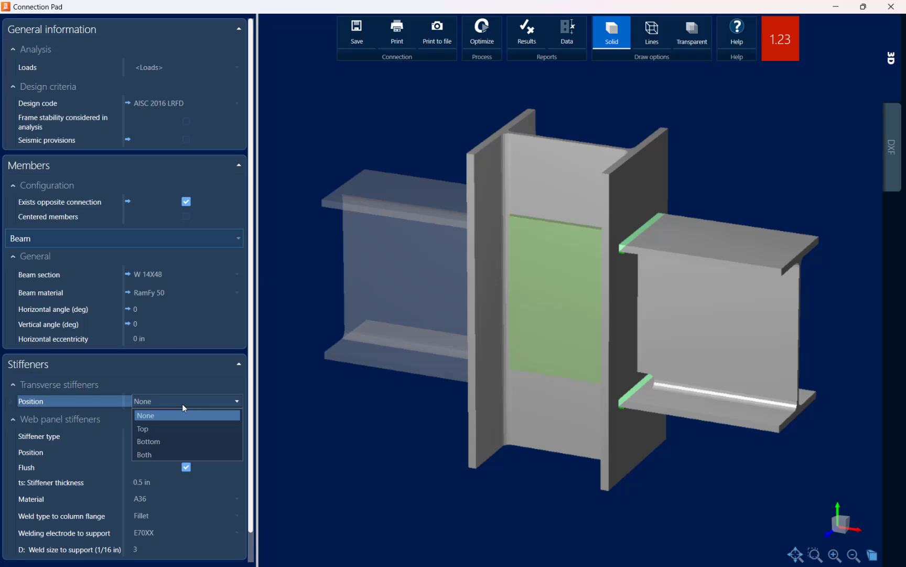
{"action": "left_click", "coordinate": [169, 454]}
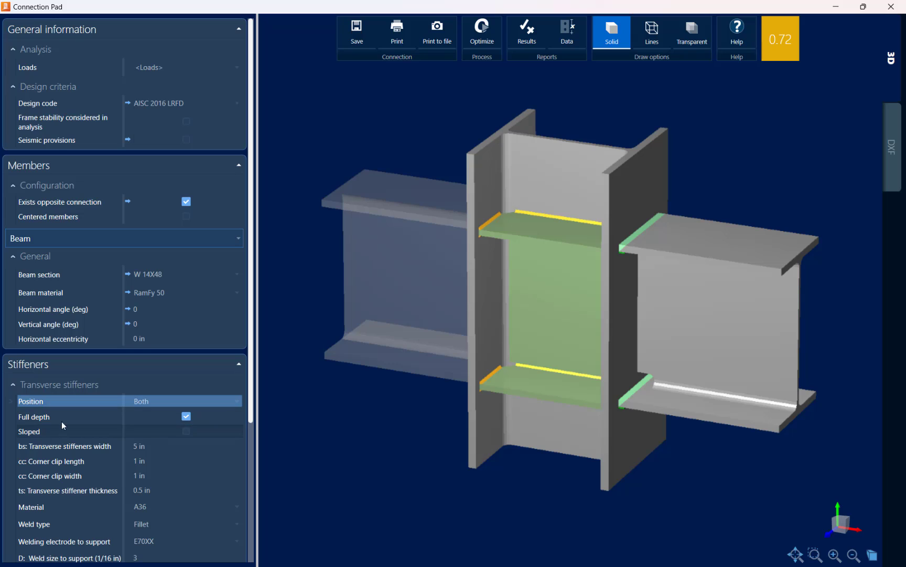
{"action": "left_click_drag", "start_coordinate": [251, 398], "coordinate": [251, 538]}
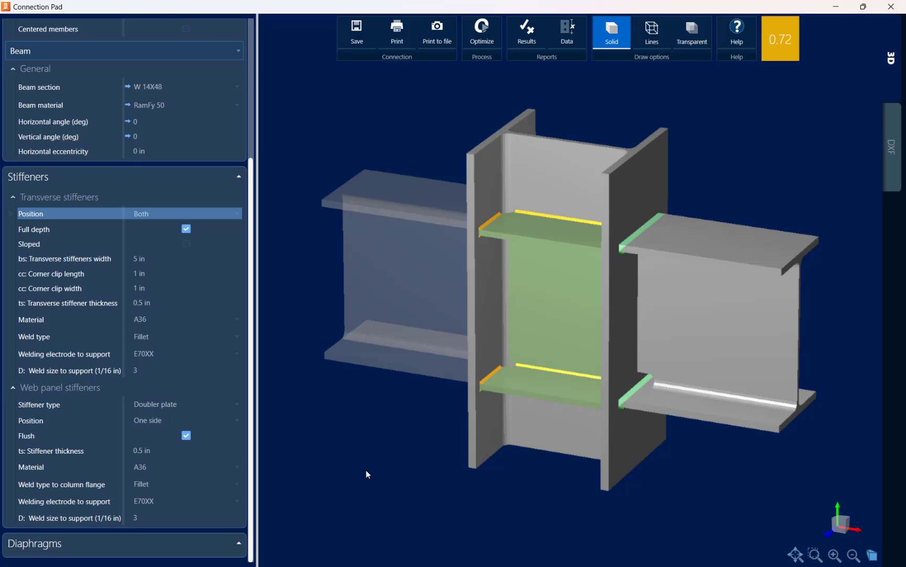
Review the geometric considerations and design check of the stiffened connection in the results report
{"action": "left_click", "coordinate": [526, 31]}
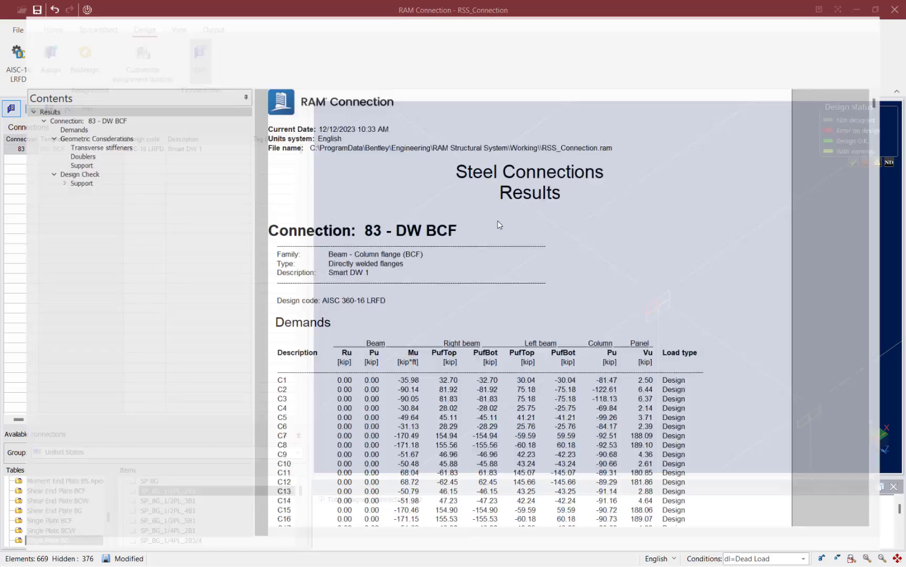
{"action": "scroll", "coordinate": [404, 294], "scroll_direction": "down", "scroll_amount": 4}
{"action": "scroll", "coordinate": [404, 294], "scroll_direction": "down", "scroll_amount": 10}
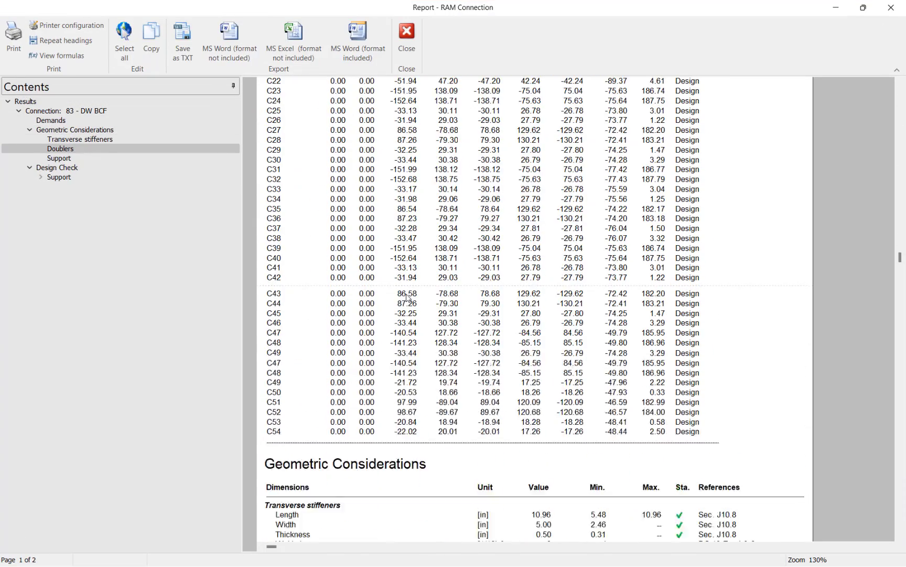
{"action": "scroll", "coordinate": [406, 309], "scroll_direction": "down", "scroll_amount": 2}
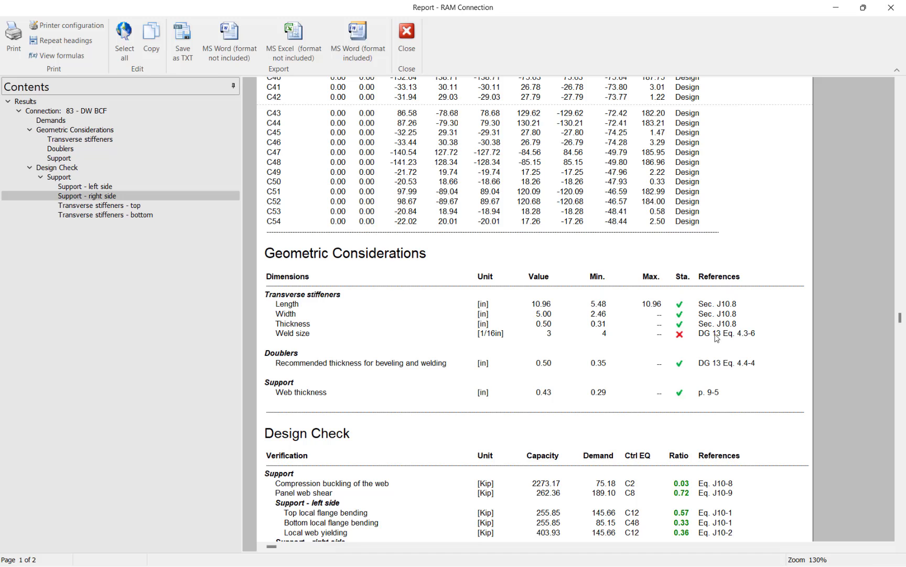
{"action": "left_click", "coordinate": [404, 34]}
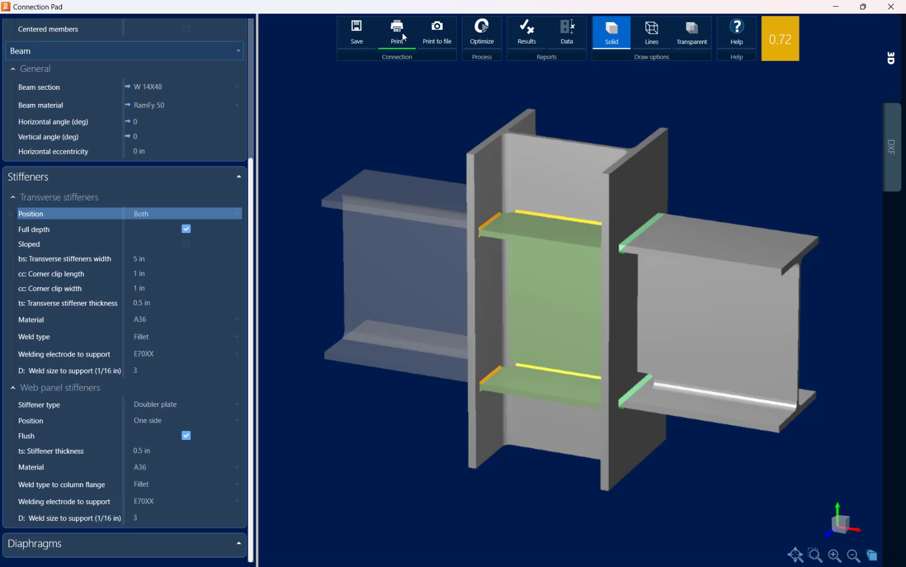
Set the transverse stiffeners' weld size to support to 4 sixteenths of an inch
{"action": "left_click", "coordinate": [145, 371]}
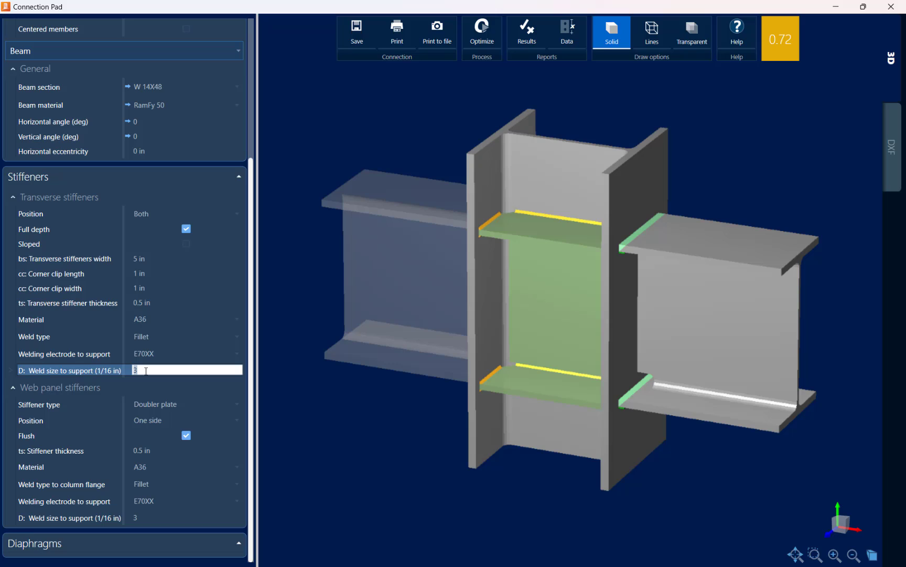
{"action": "type", "text": "4"}
{"action": "key", "text": "Tab"}
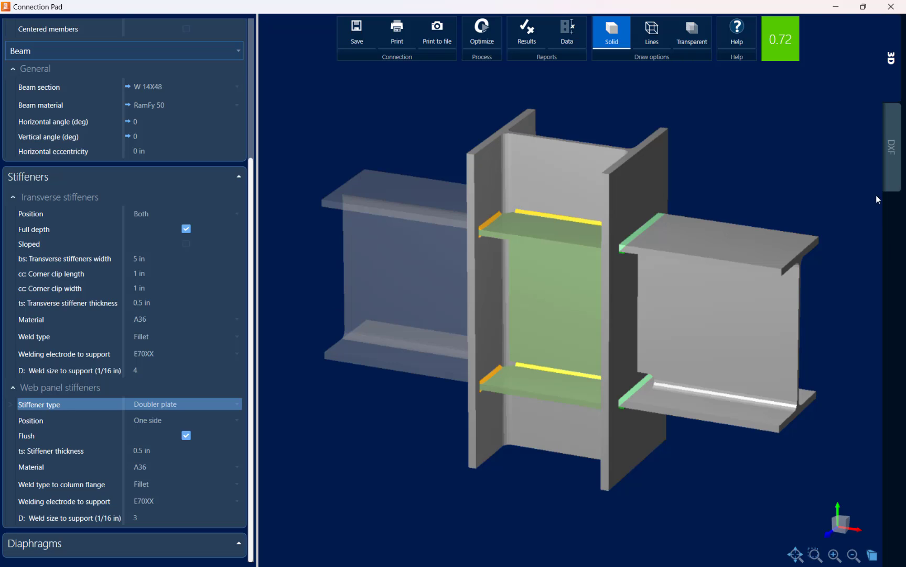
View the connection's DXF detail drawings and close the connection editor to return to the RAM Connection model
{"action": "left_click", "coordinate": [891, 175]}
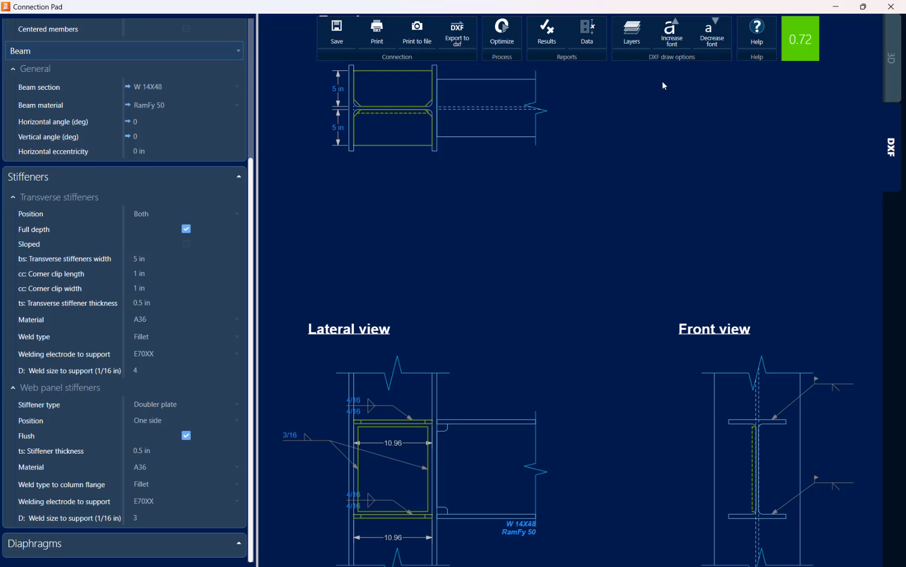
{"action": "left_click", "coordinate": [888, 6]}
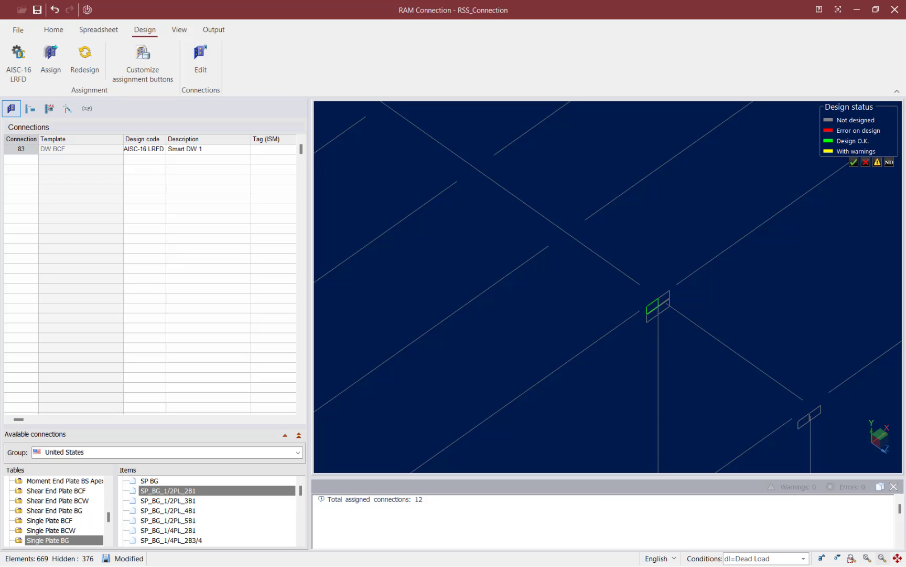
Clear the current connection selection and select the Beam - Column flange joints with fixed end beams from all members
{"action": "left_click", "coordinate": [898, 558]}
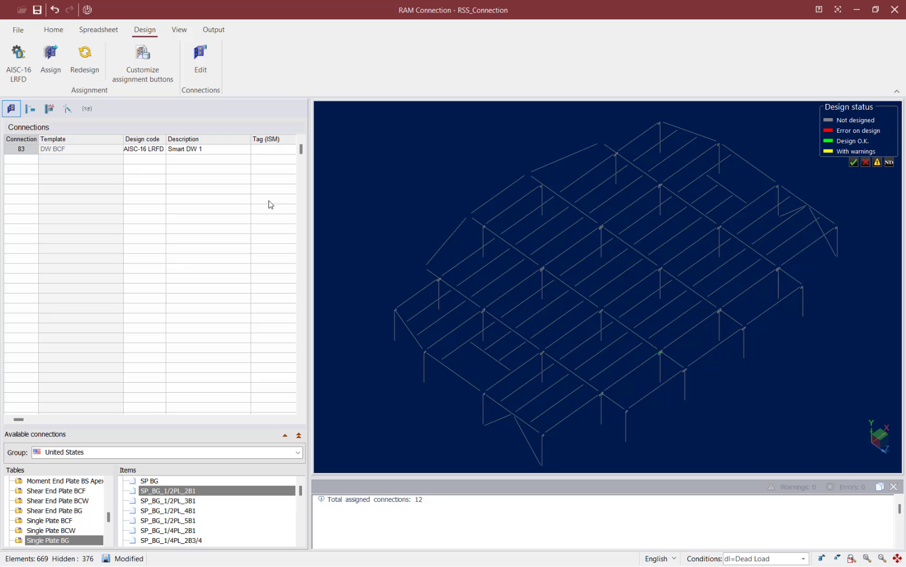
{"action": "left_click", "coordinate": [376, 145]}
{"action": "left_click_drag", "start_coordinate": [840, 437], "coordinate": [872, 462]}
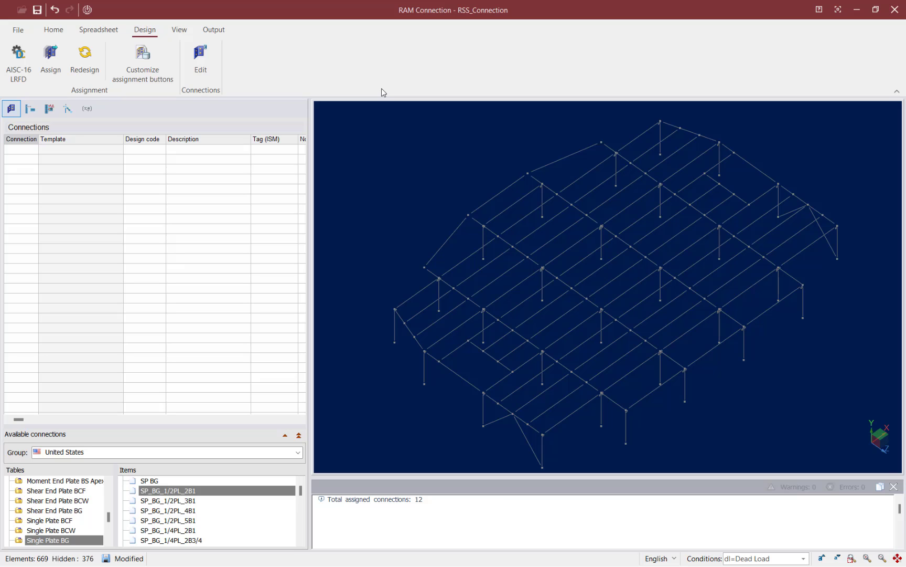
{"action": "left_click", "coordinate": [60, 31]}
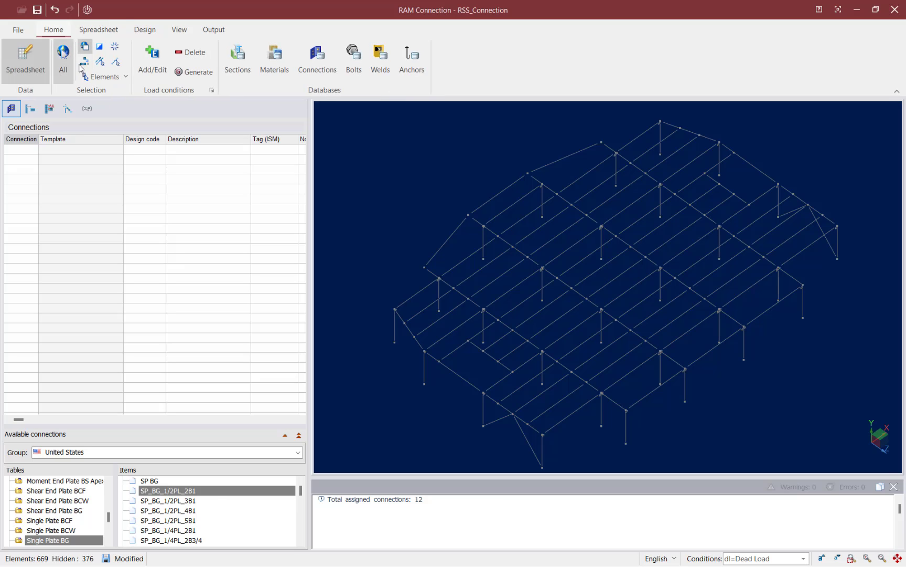
{"action": "left_click", "coordinate": [97, 77]}
{"action": "mouse_move", "coordinate": [110, 135]}
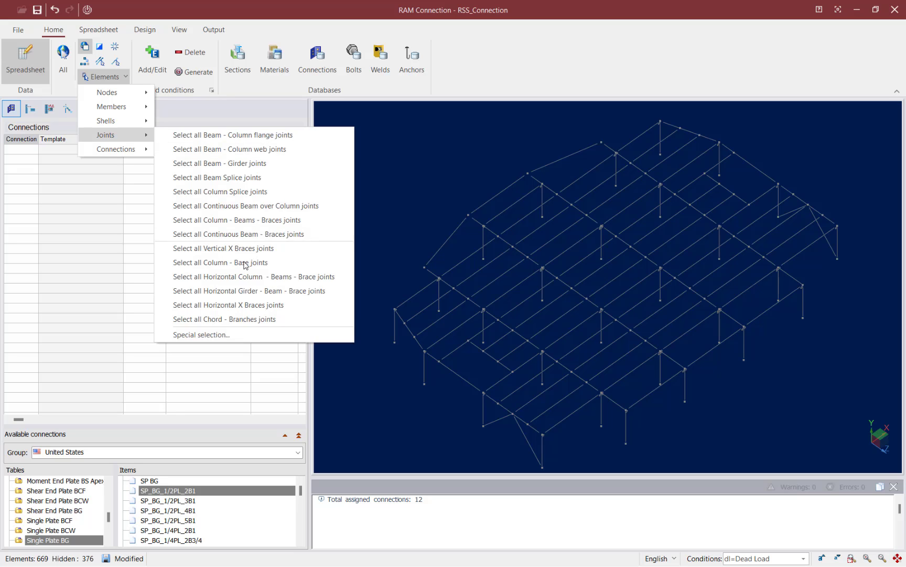
{"action": "left_click", "coordinate": [234, 338]}
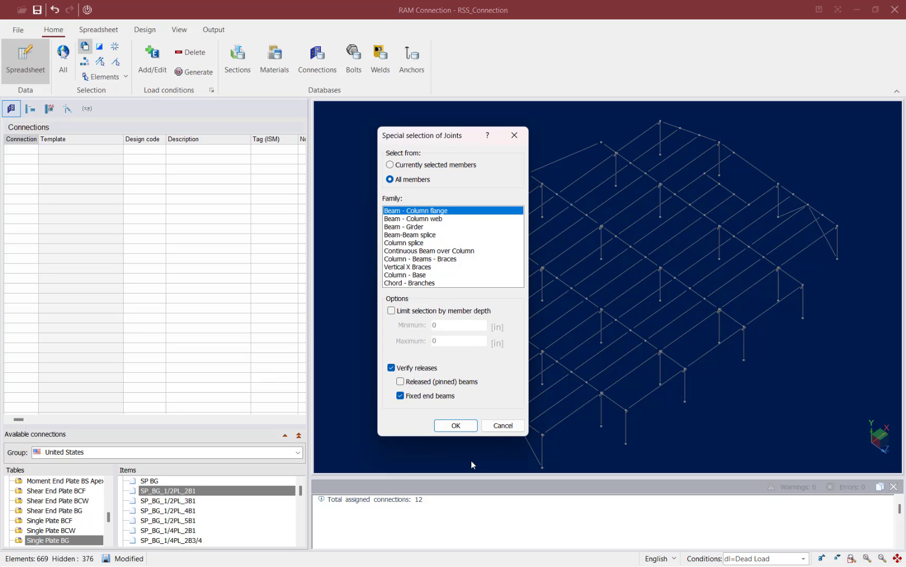
{"action": "left_click", "coordinate": [456, 424]}
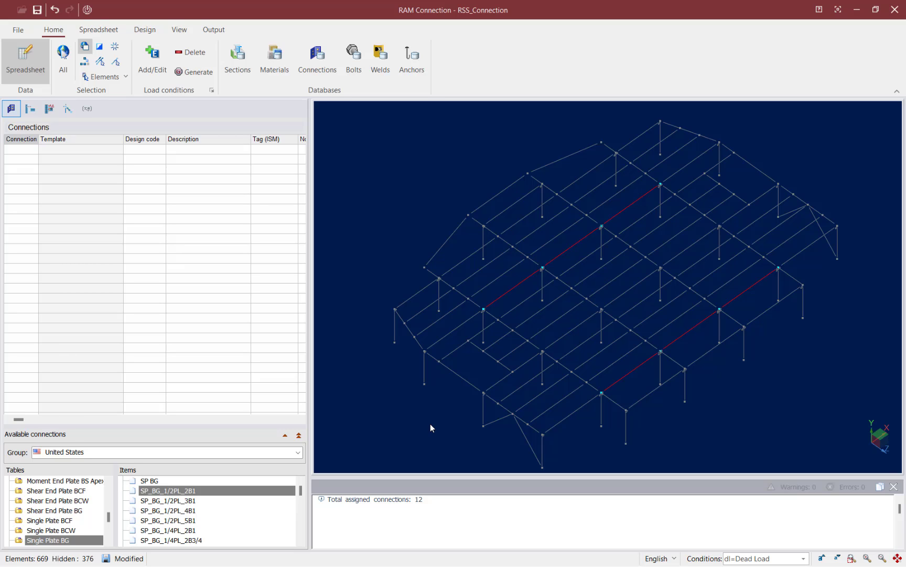
Generate the joints list report sorted by family for the selected joints, review their assigned connection types, and close the report
{"action": "left_click", "coordinate": [214, 29]}
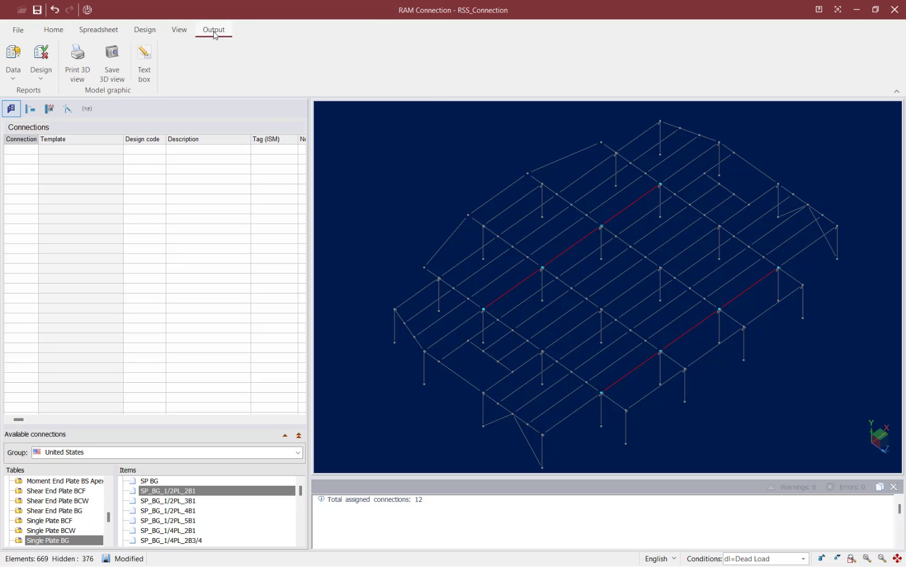
{"action": "left_click", "coordinate": [14, 78]}
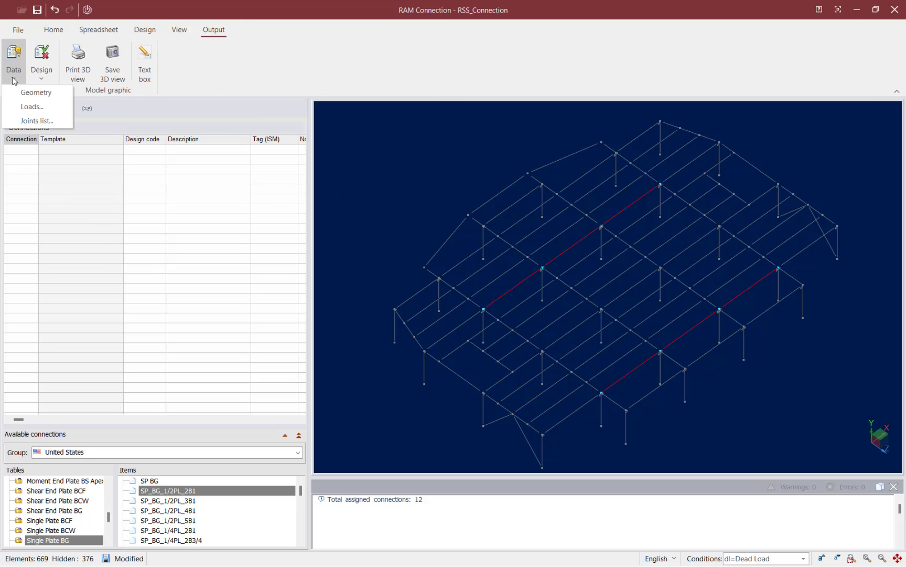
{"action": "left_click", "coordinate": [31, 120]}
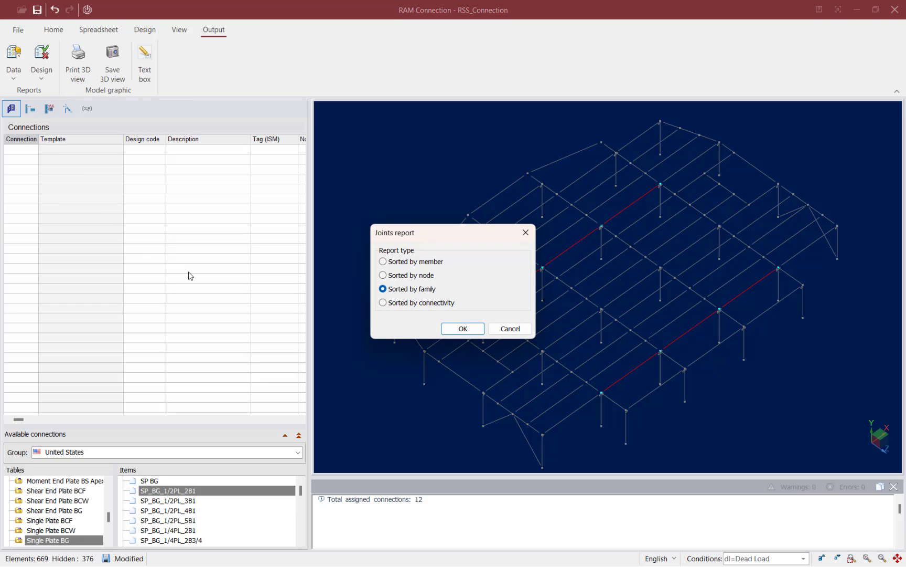
{"action": "left_click", "coordinate": [469, 329]}
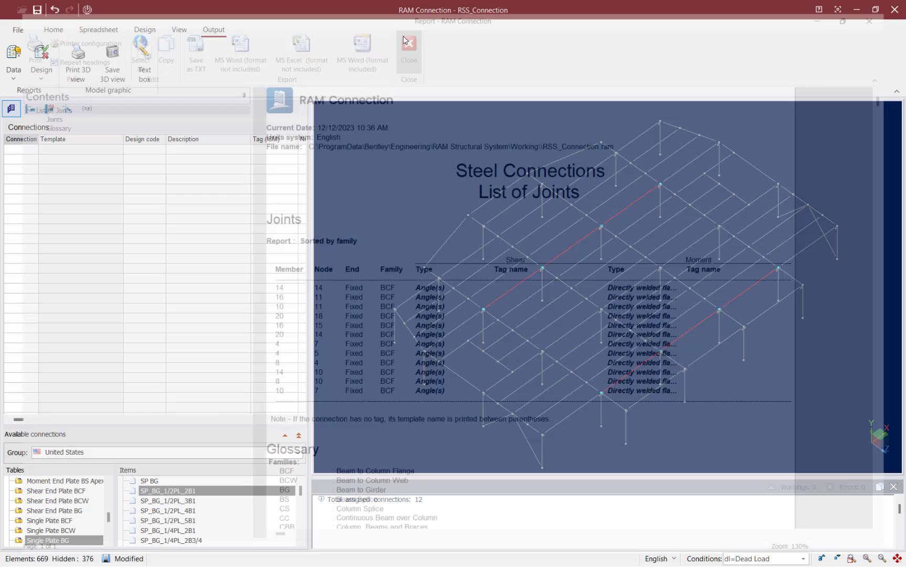
{"action": "left_click", "coordinate": [407, 38]}
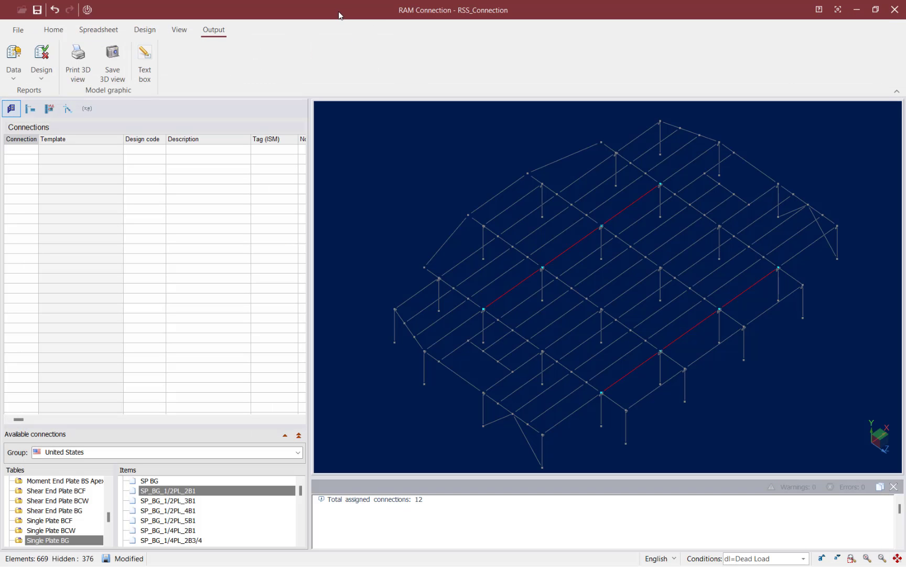